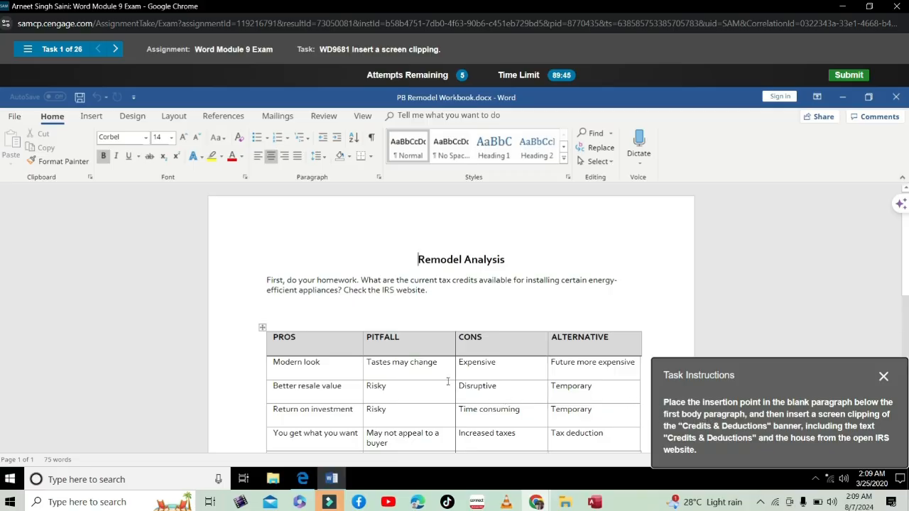
# - Try to insert a screenshot of the open IRS window in the blank paragraph below the first body paragraph, and restart the task
pyautogui.click(283, 306)
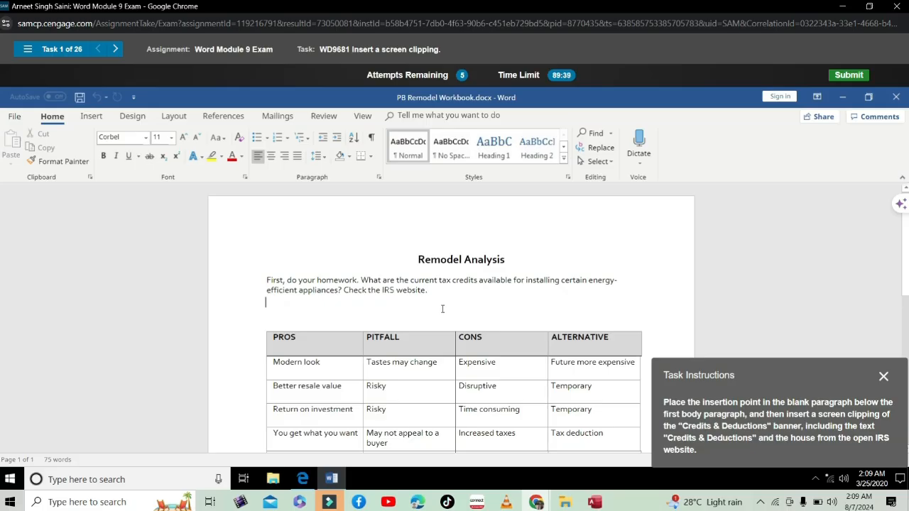
pyautogui.click(90, 115)
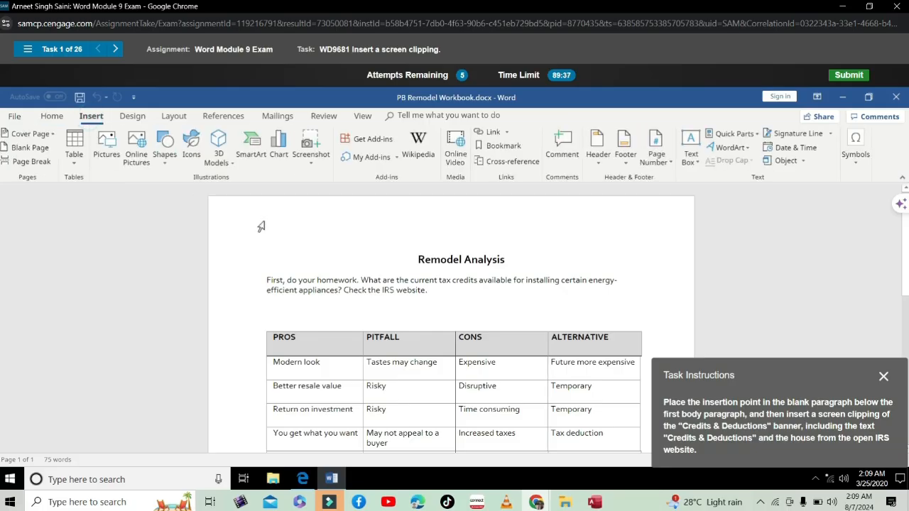
pyautogui.click(317, 168)
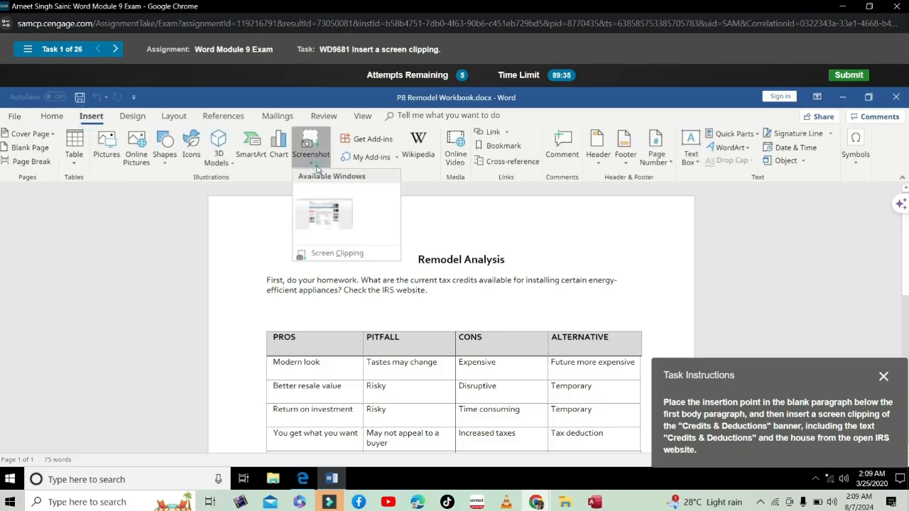
pyautogui.click(323, 218)
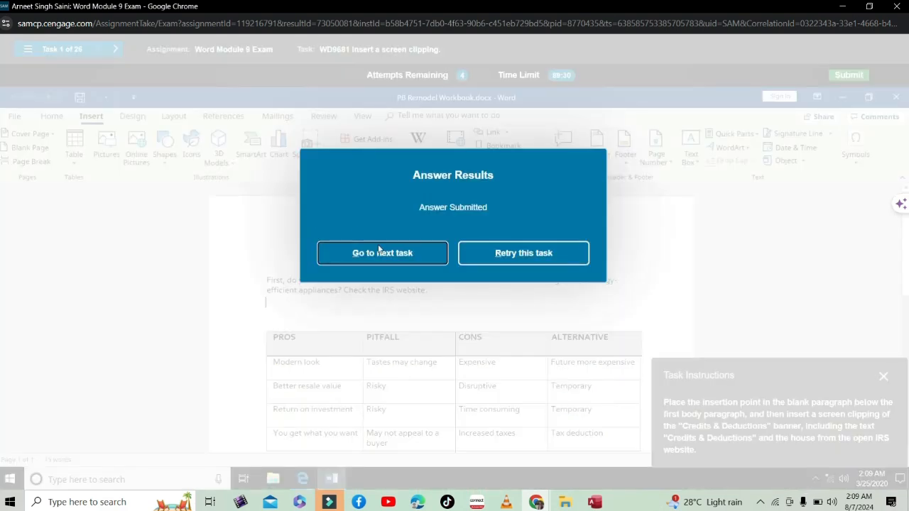
pyautogui.click(490, 258)
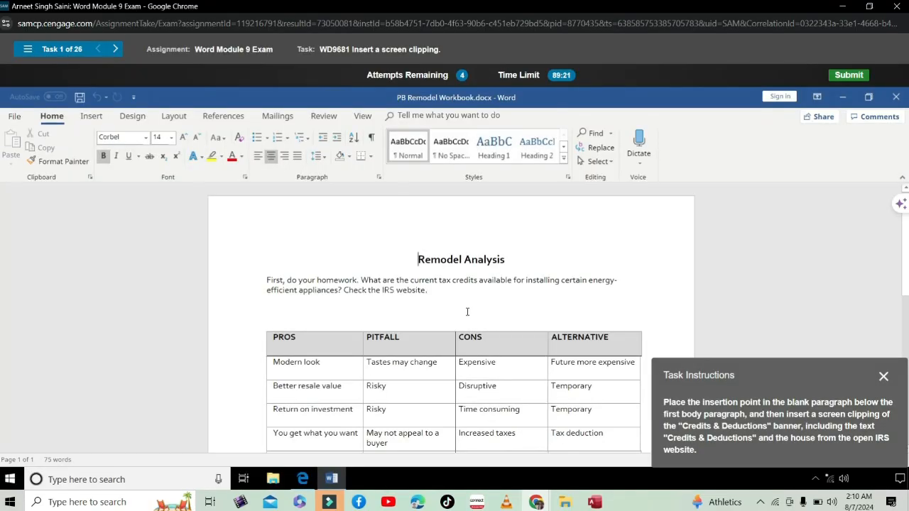
# - Try to start a screen clipping from the blank line just above the table, and restart the task
pyautogui.click(272, 306)
pyautogui.click(91, 116)
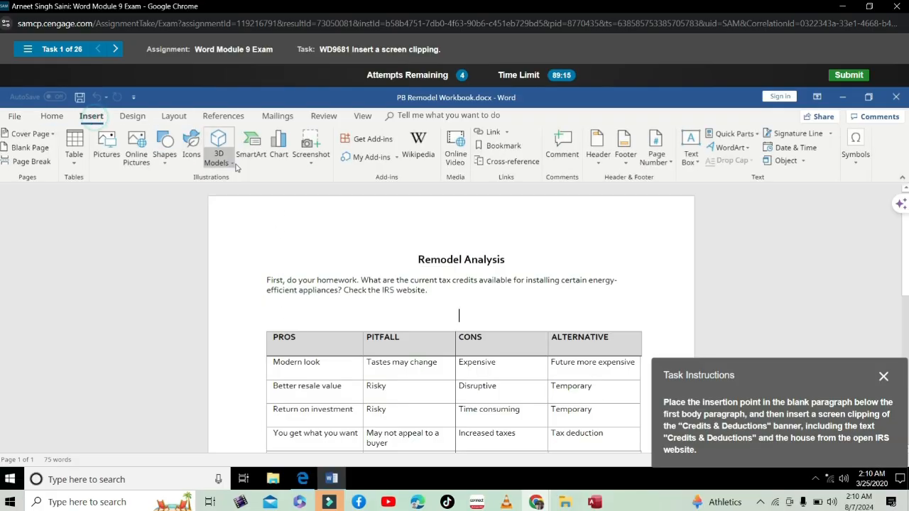
pyautogui.click(310, 158)
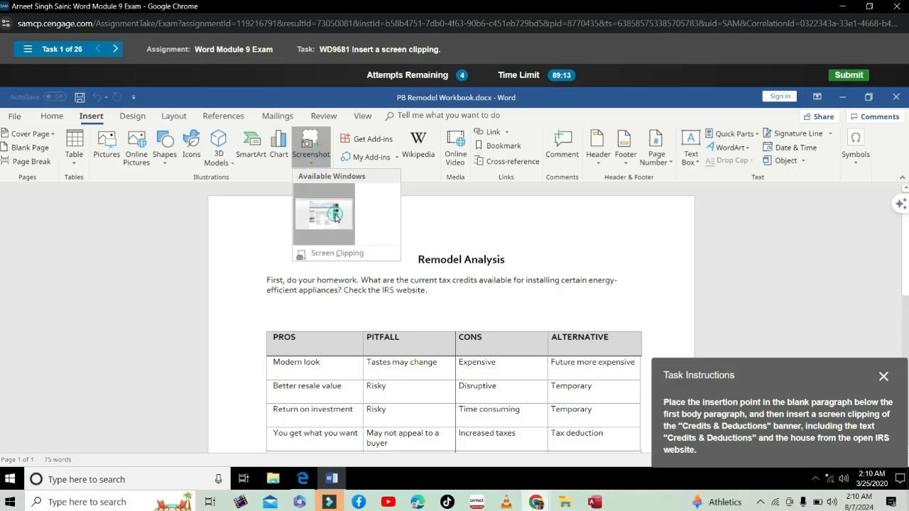
pyautogui.click(328, 252)
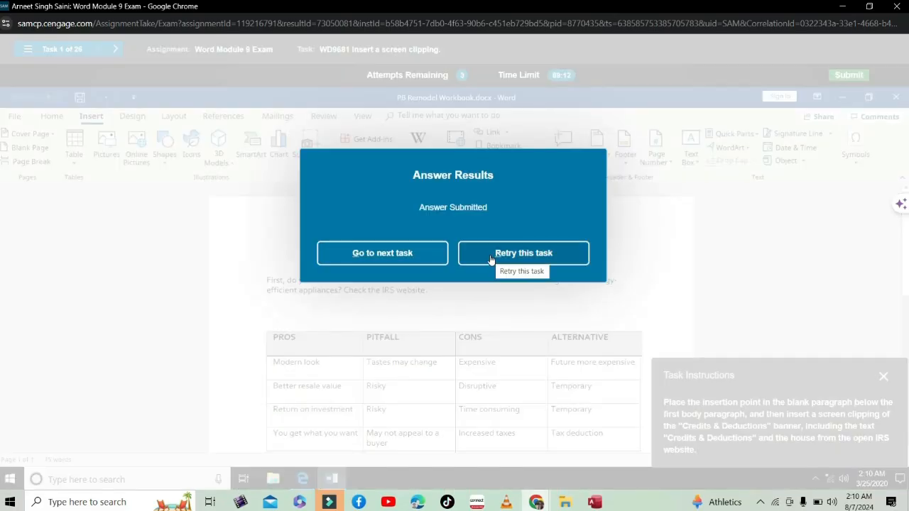
pyautogui.click(490, 260)
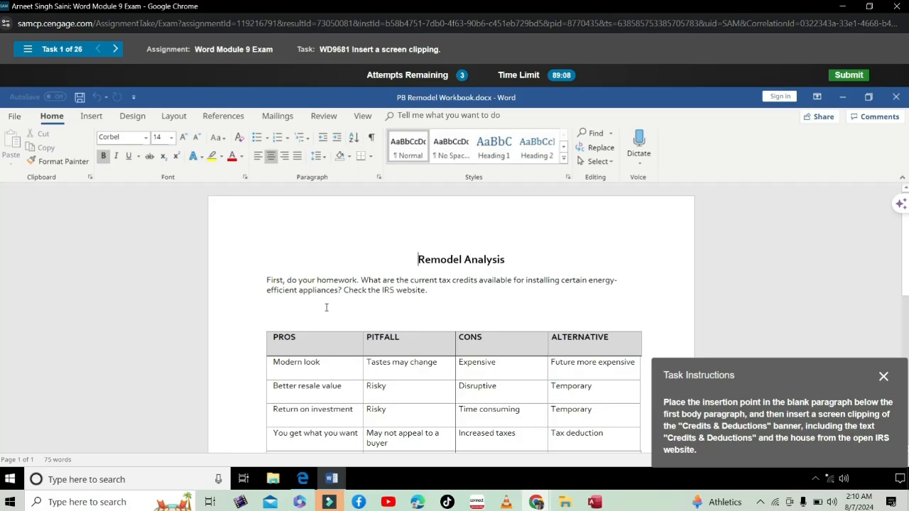
# - Try to insert a screen clipping from the IRS logo through the "Credits & Deductions" banner below the first body paragraph, and restart the task
pyautogui.click(275, 304)
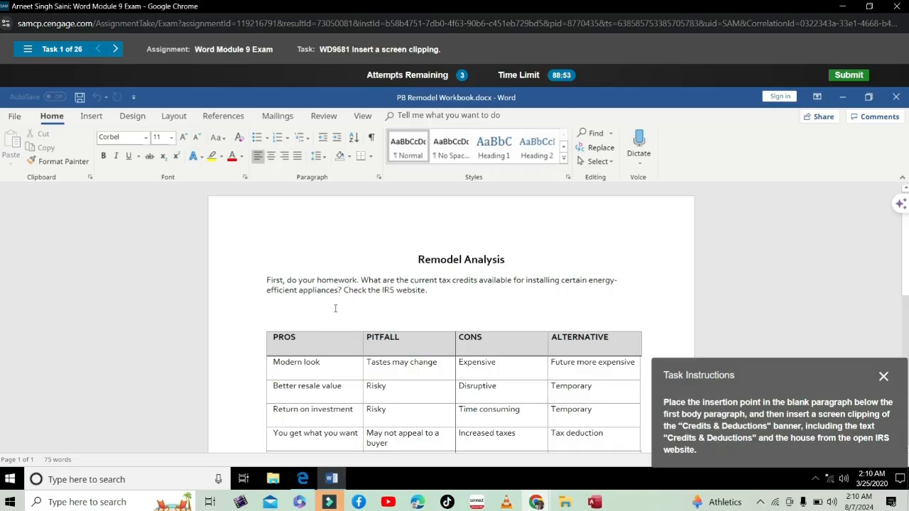
pyautogui.click(94, 117)
pyautogui.click(319, 167)
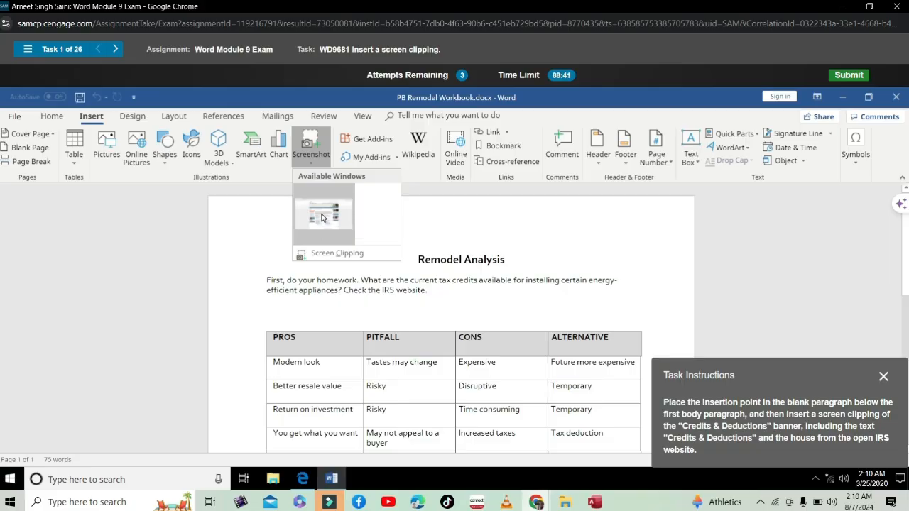
pyautogui.click(344, 258)
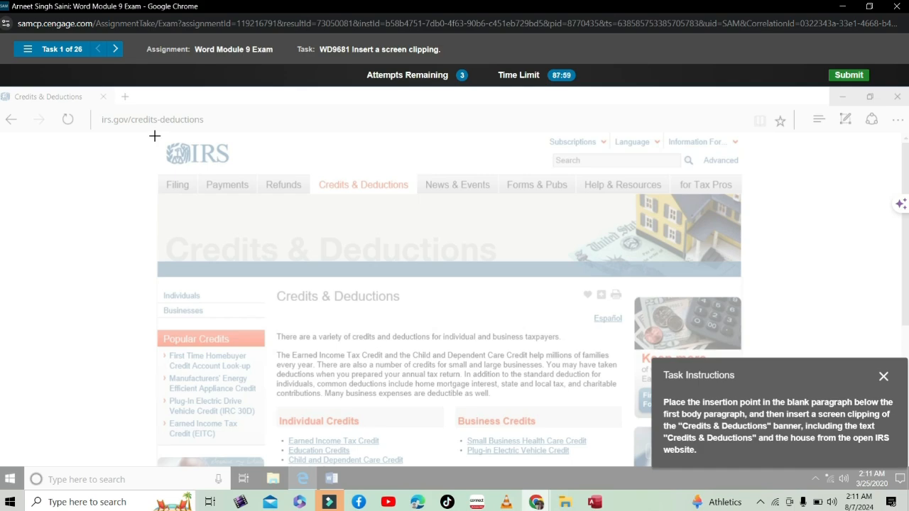
pyautogui.moveTo(154, 136); pyautogui.dragTo(750, 279)
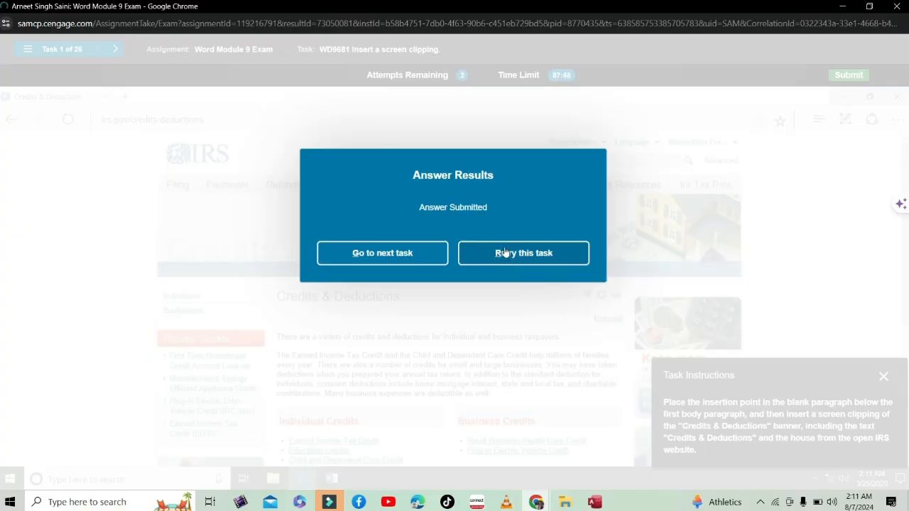
pyautogui.click(512, 253)
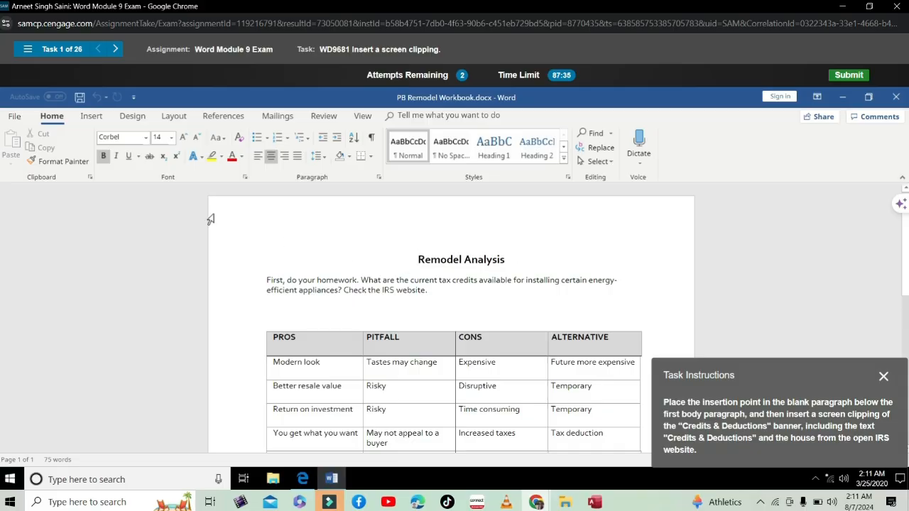
# - Go to task 2 and enter ": Built to last" as the figure caption text for the kitchen picture
pyautogui.click(117, 50)
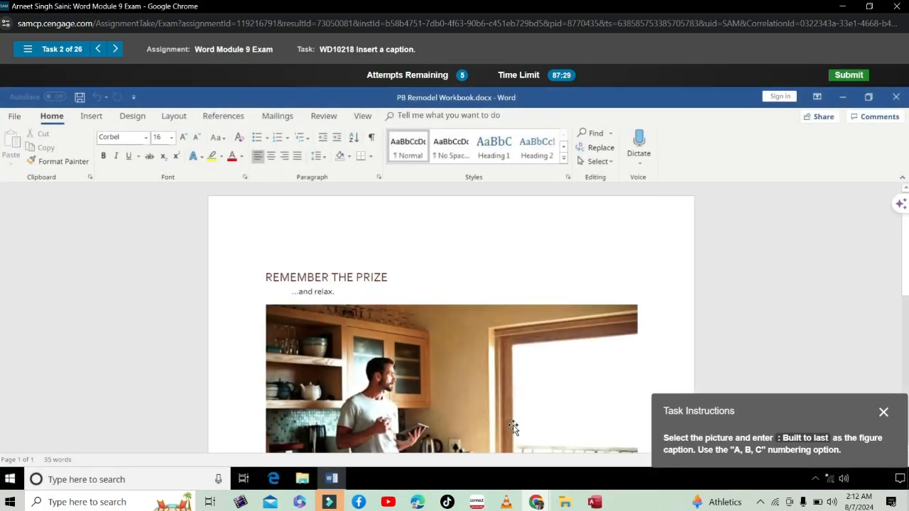
pyautogui.click(478, 374)
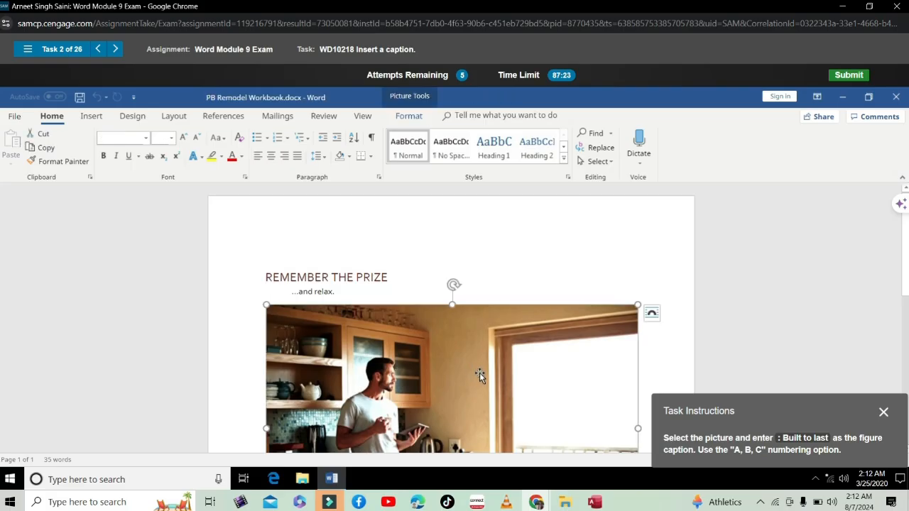
pyautogui.rightClick(479, 373)
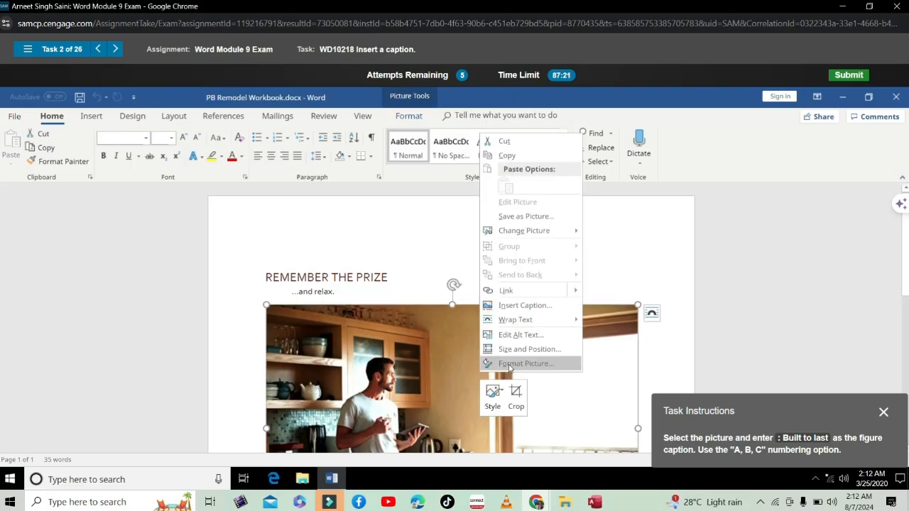
pyautogui.click(539, 305)
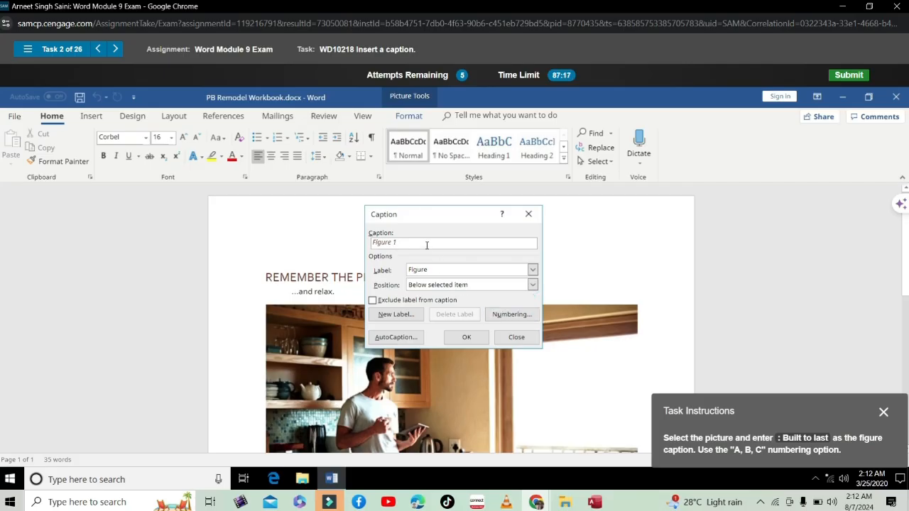
pyautogui.write(': Built to last')
# - Set the caption numbering format to "A, B, C, ..." and insert the caption below the picture
pyautogui.click(508, 316)
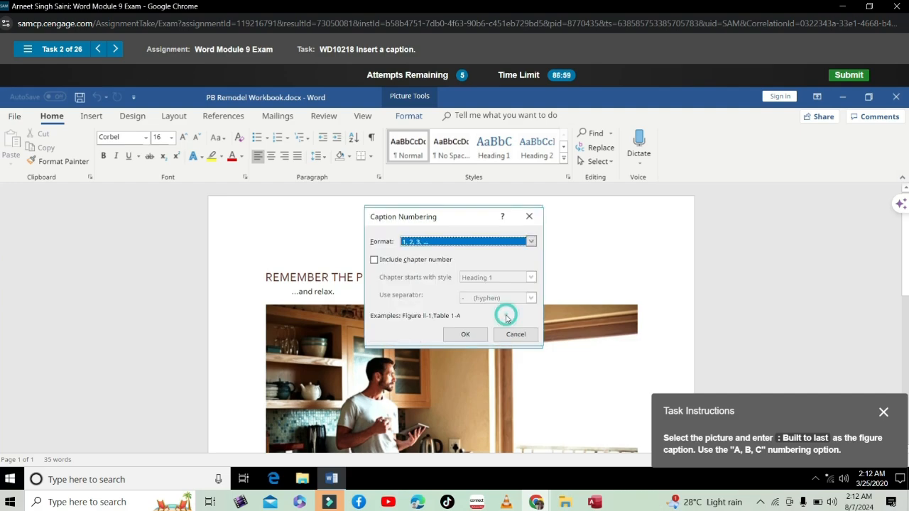
pyautogui.click(531, 243)
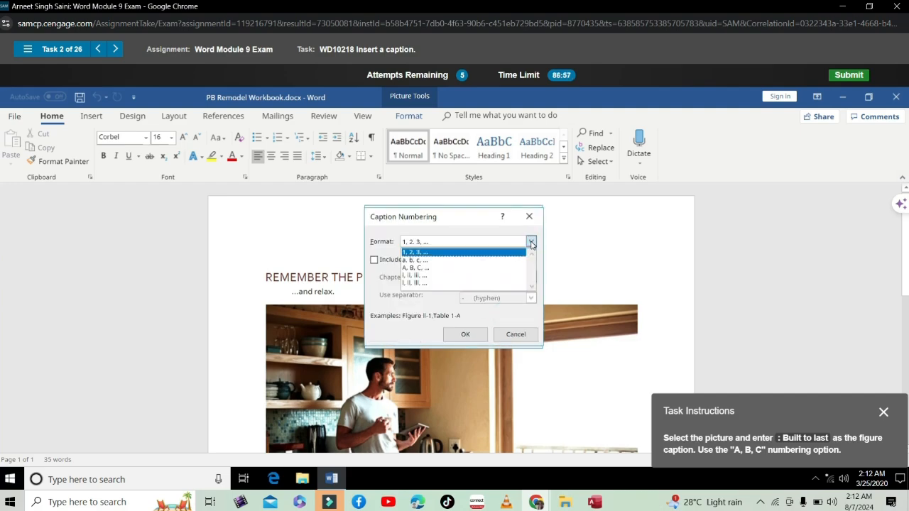
pyautogui.click(456, 267)
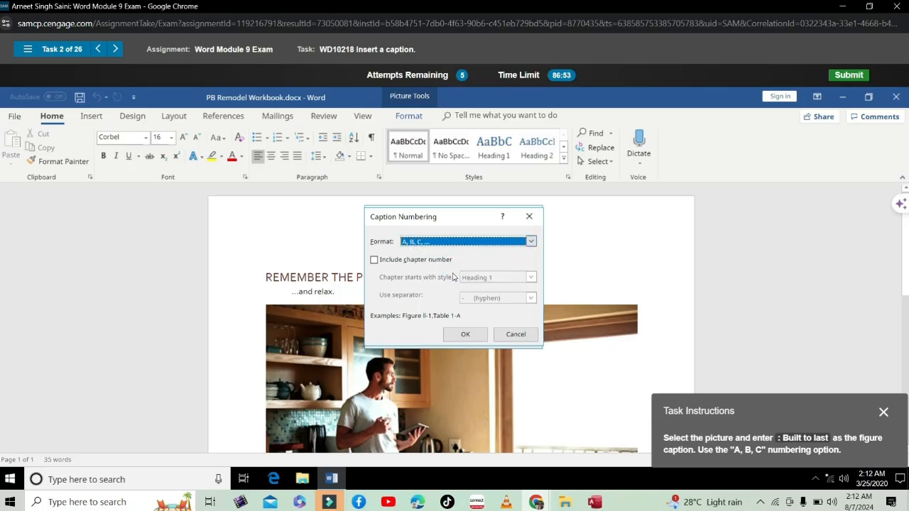
pyautogui.click(468, 333)
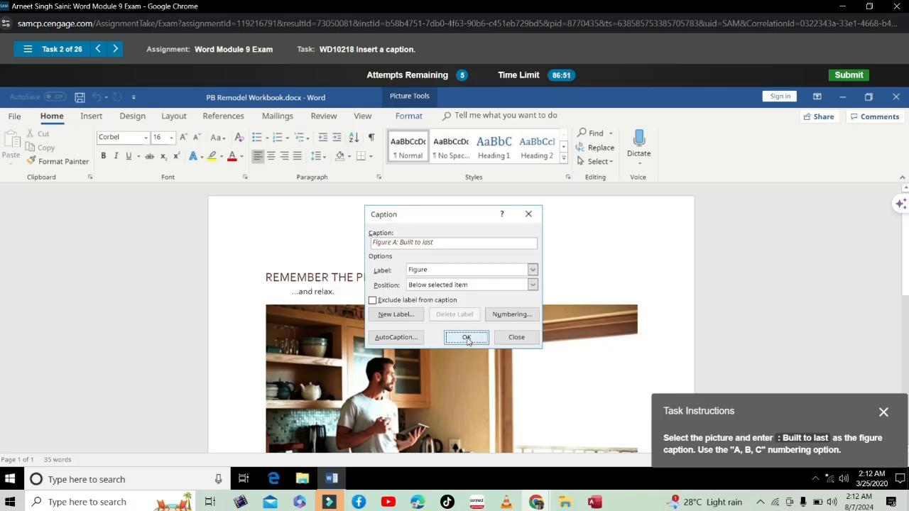
pyautogui.click(466, 338)
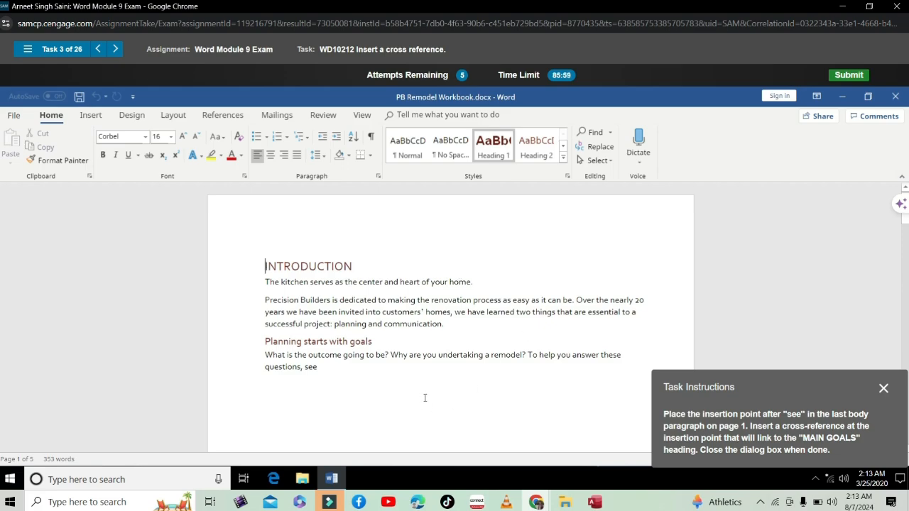
# - Try to insert a hyperlinked cross-reference to the "MAIN GOALS" heading text after "see" in the last body paragraph
pyautogui.click(332, 368)
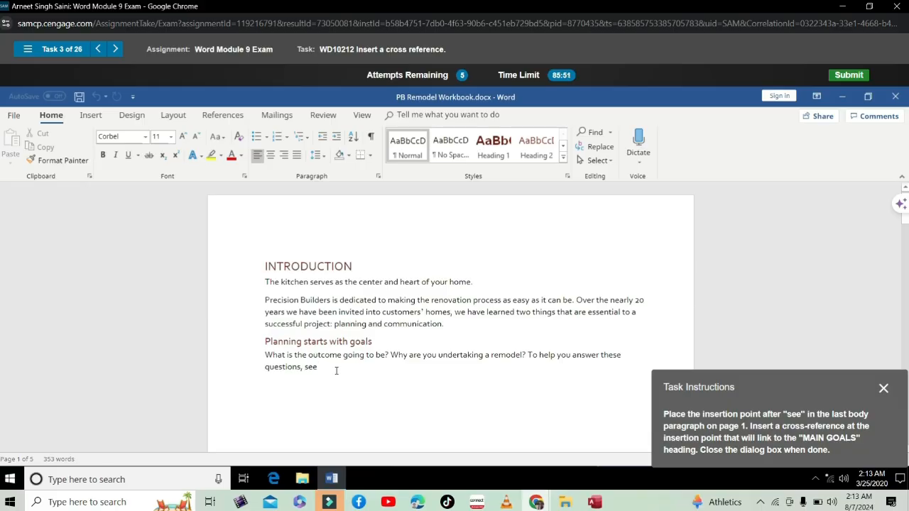
pyautogui.click(226, 116)
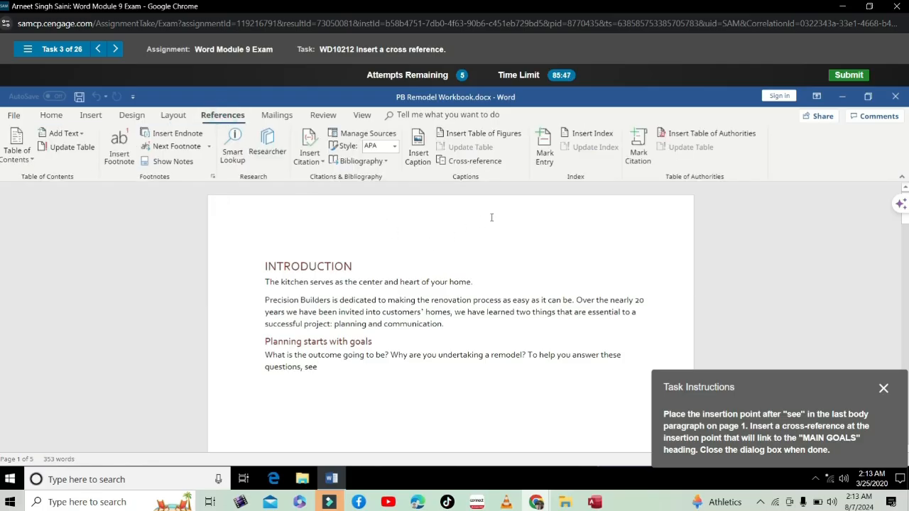
pyautogui.click(487, 162)
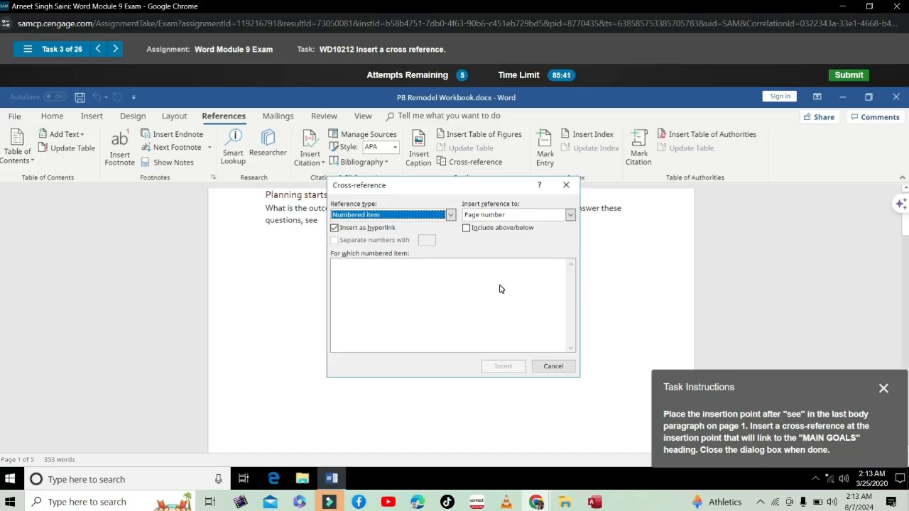
pyautogui.click(449, 215)
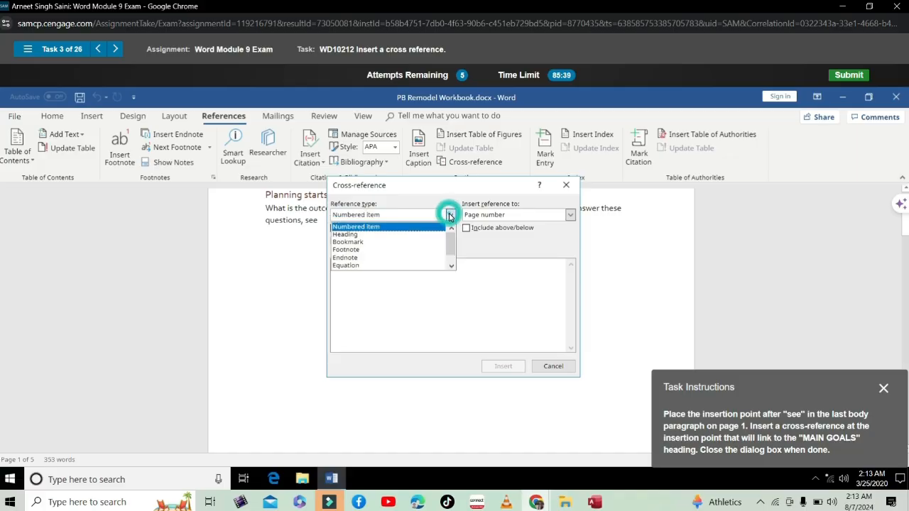
pyautogui.click(391, 235)
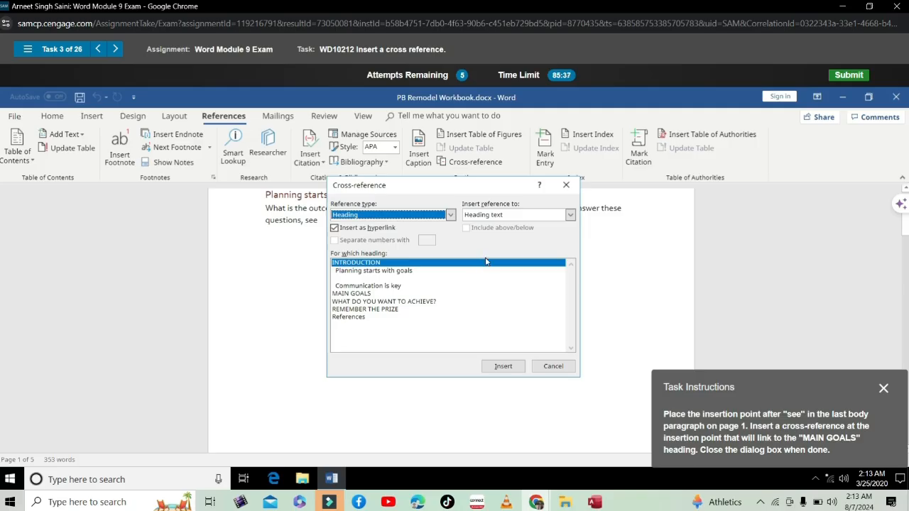
pyautogui.click(360, 294)
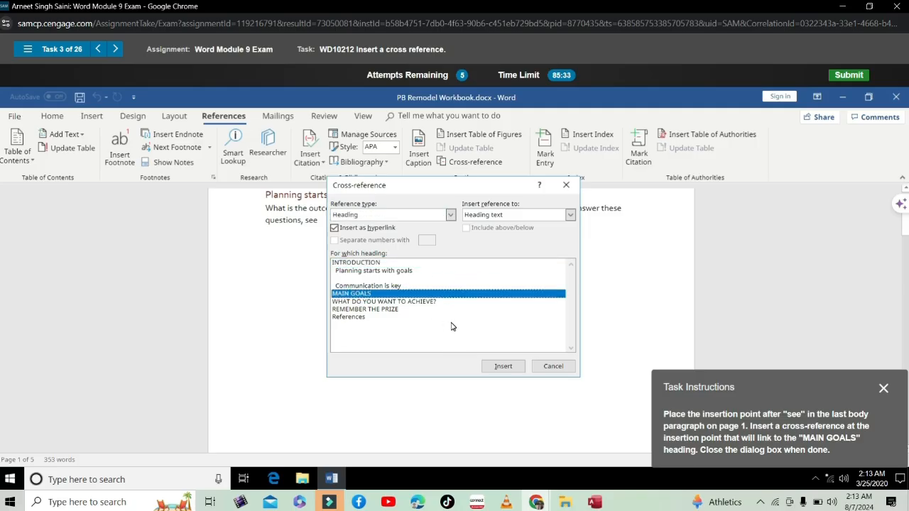
pyautogui.click(503, 366)
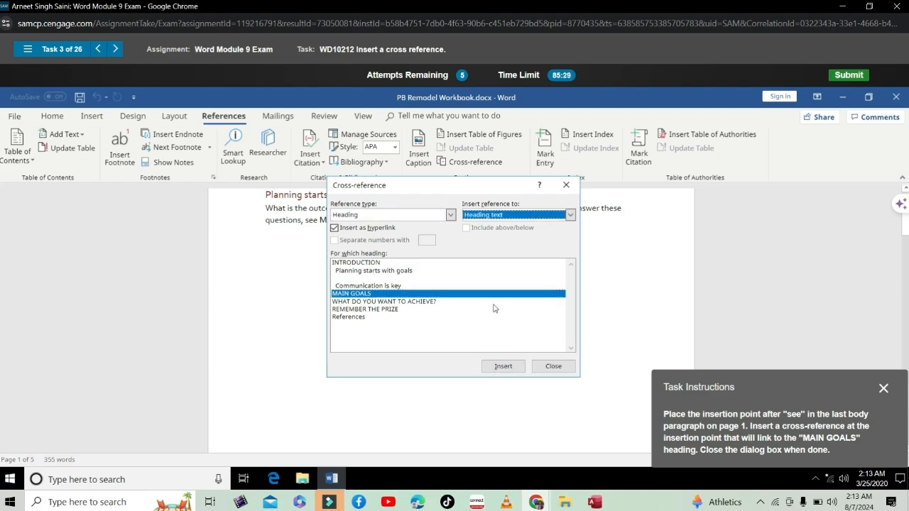
pyautogui.click(513, 367)
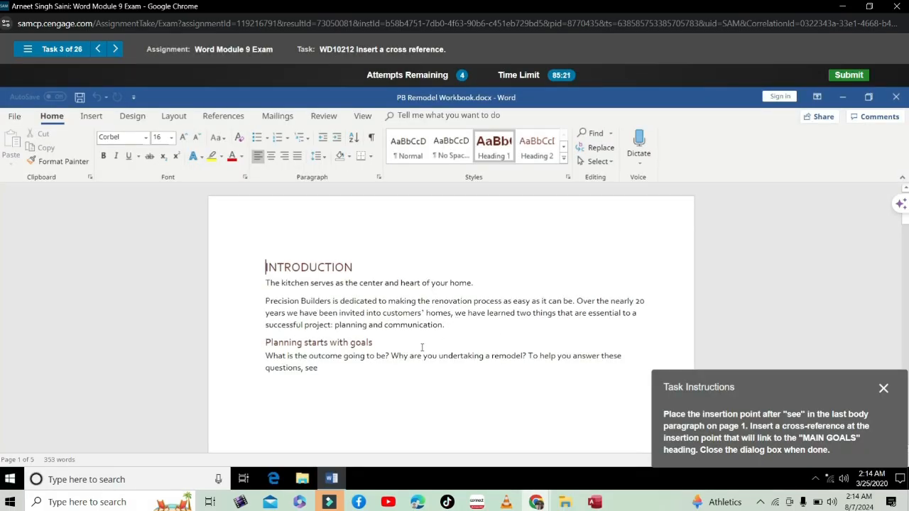
# - Insert a hyperlinked cross-reference to the "MAIN GOALS" heading text after "see" in page 1's last body paragraph, and close the dialog
pyautogui.click(346, 370)
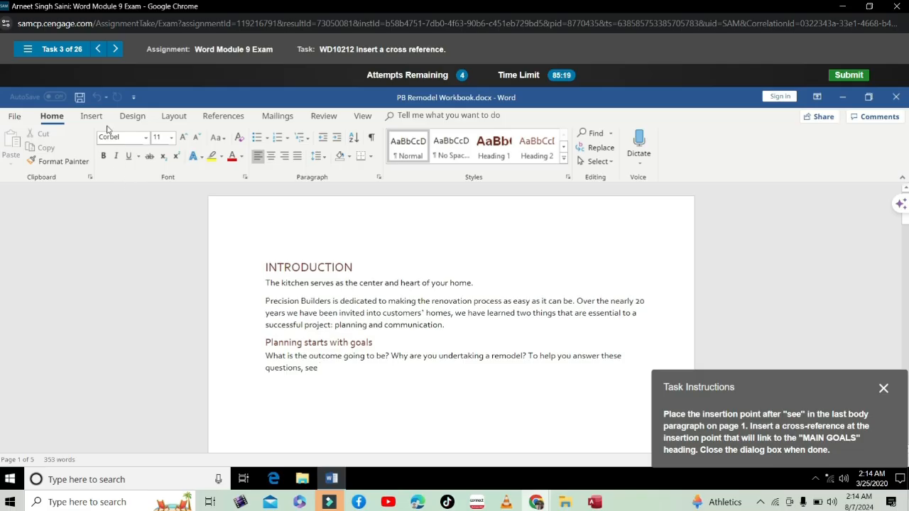
pyautogui.click(221, 117)
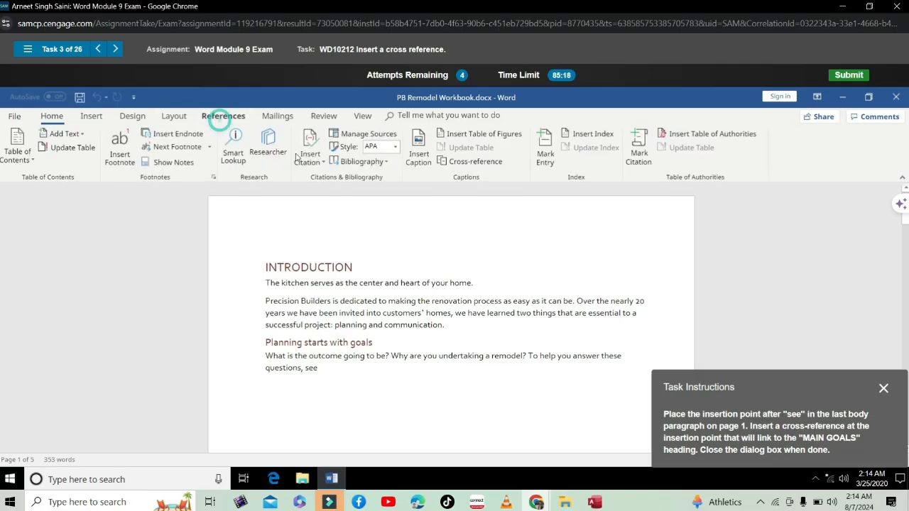
pyautogui.click(473, 161)
pyautogui.click(450, 215)
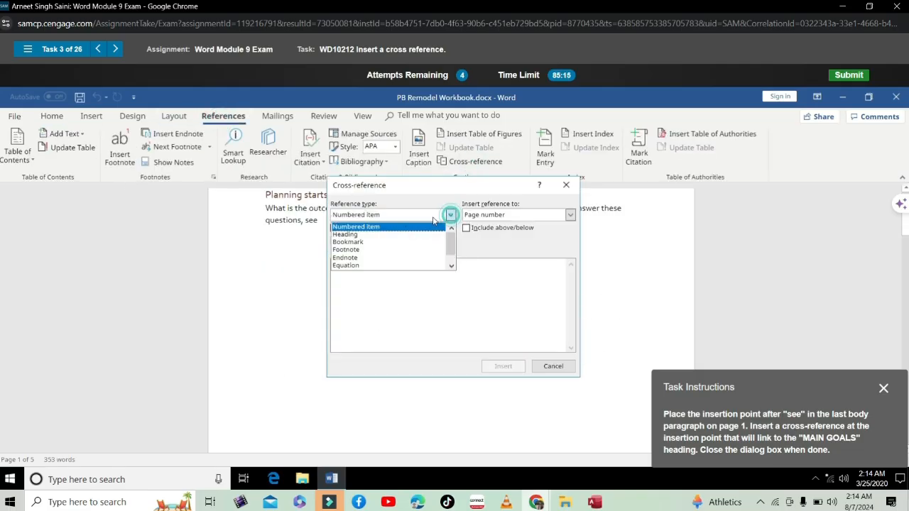
pyautogui.click(387, 235)
pyautogui.click(371, 294)
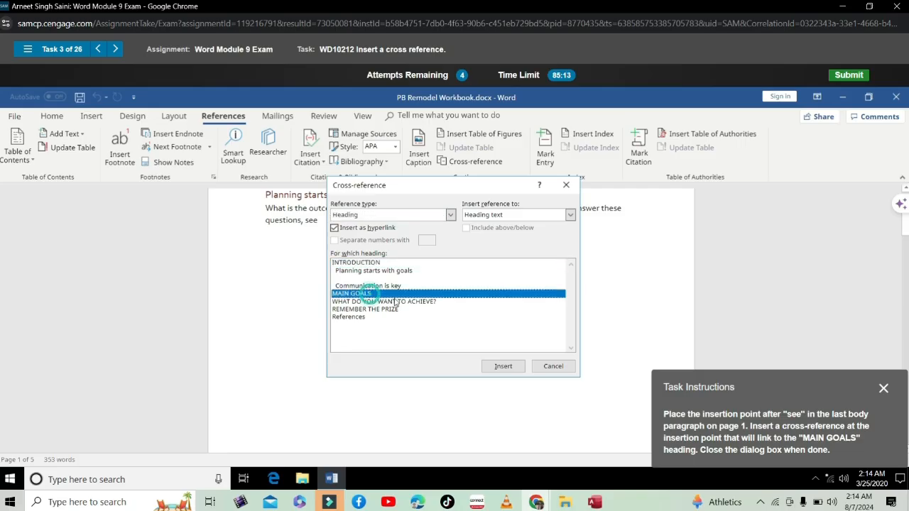
pyautogui.click(504, 370)
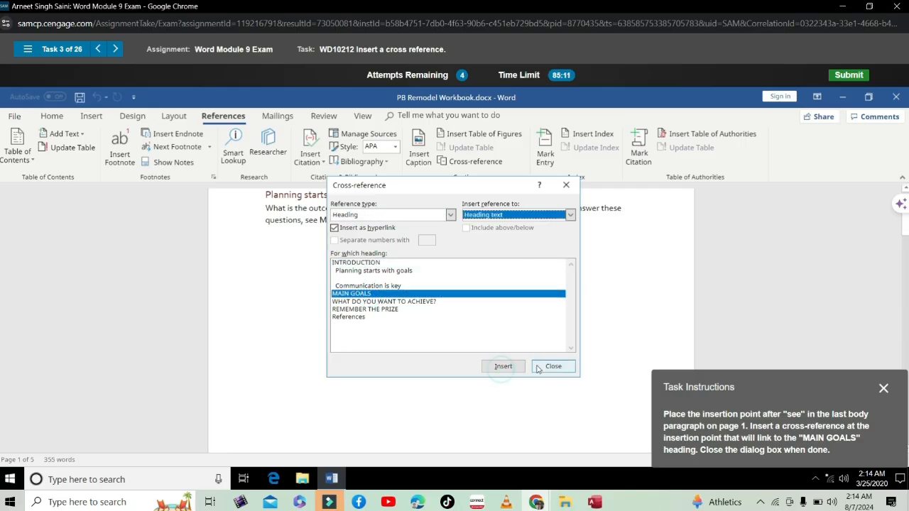
pyautogui.click(552, 368)
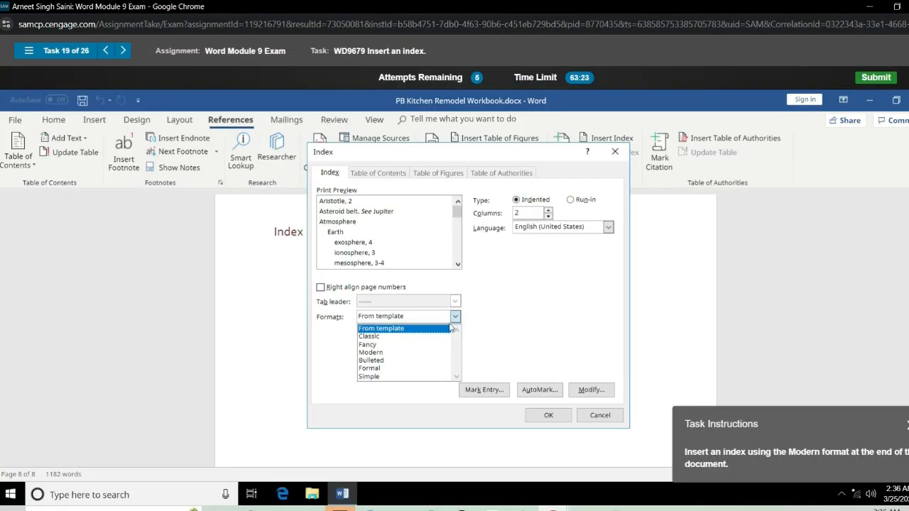
# - Insert an index in the Modern format under the Index heading at the end of the document
pyautogui.click(403, 352)
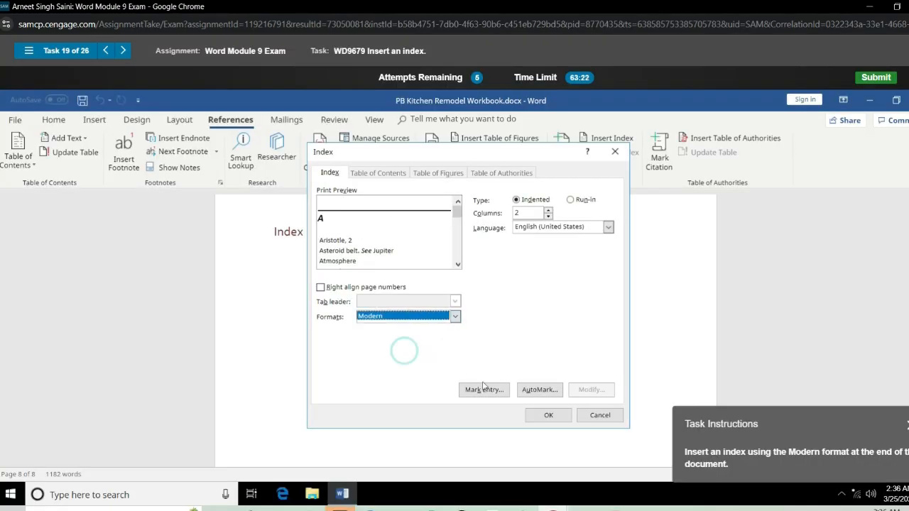
pyautogui.click(539, 418)
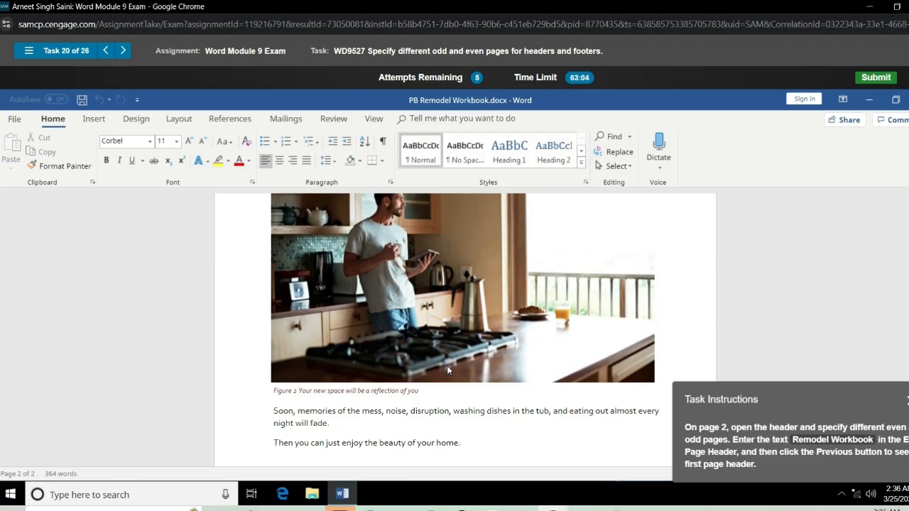
# - Specify different odd and even page headers on page 2, enter "Remodel Workbook" as the even page header, and go to the previous header
pyautogui.scroll(5, 447, 370)
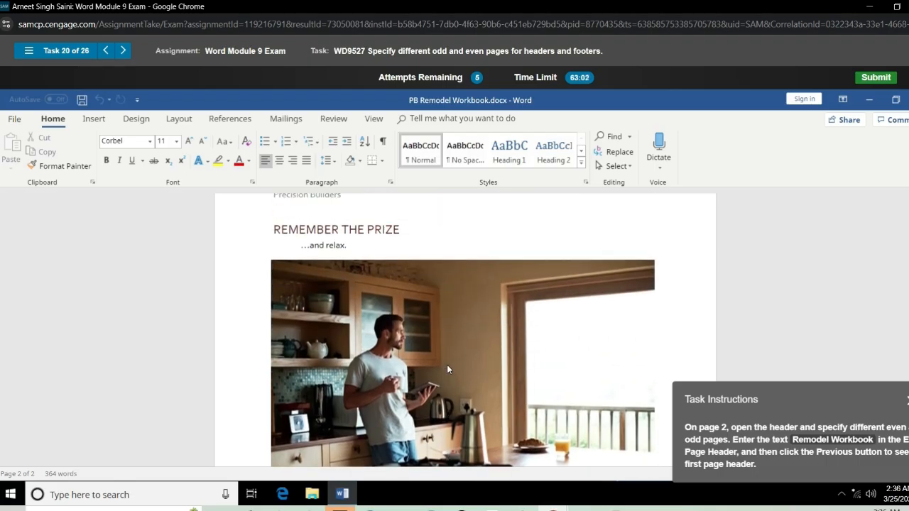
pyautogui.scroll(2, 448, 369)
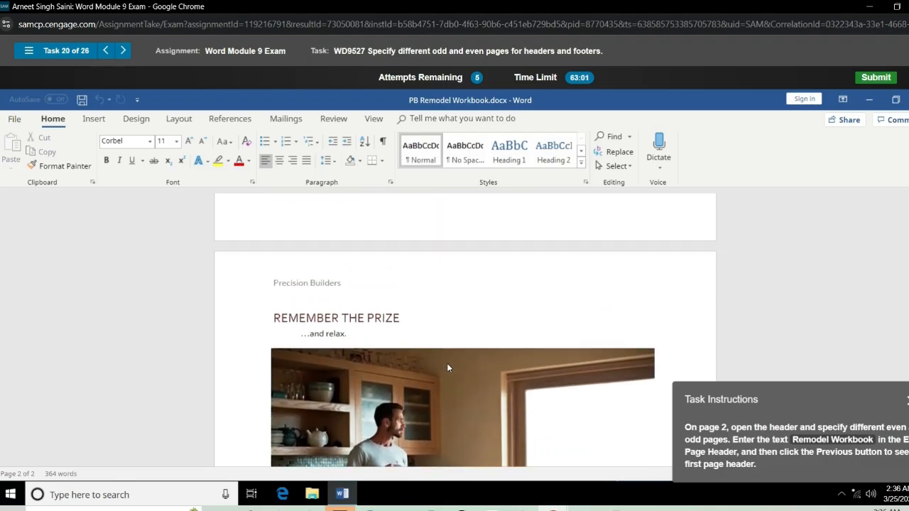
pyautogui.doubleClick(386, 270)
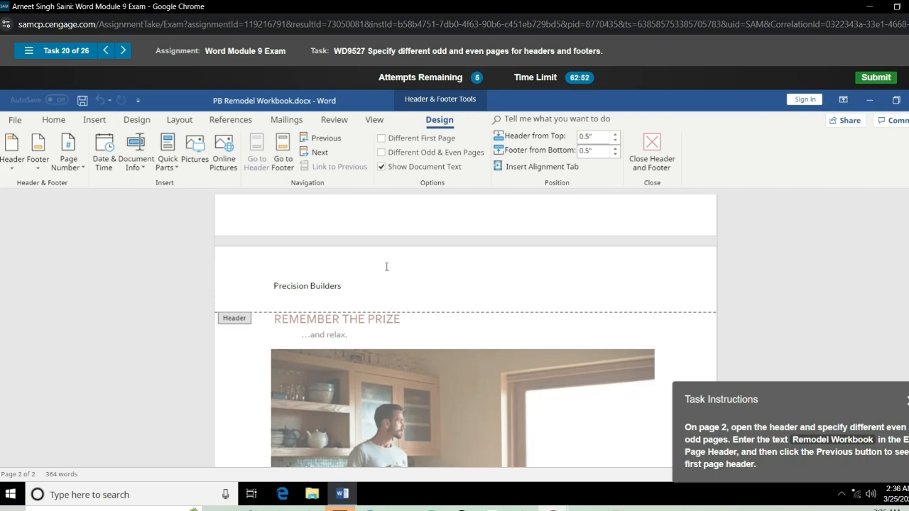
pyautogui.click(381, 152)
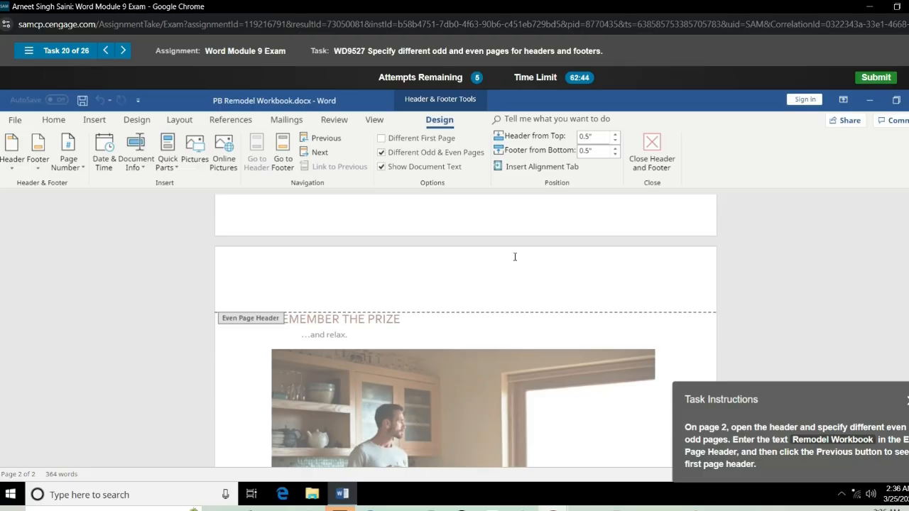
pyautogui.write('Remodel Workbook')
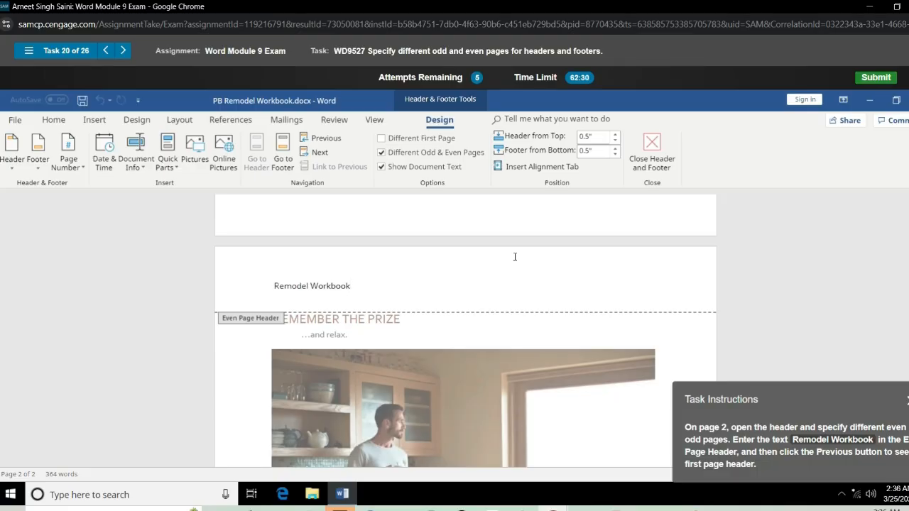
pyautogui.click(325, 137)
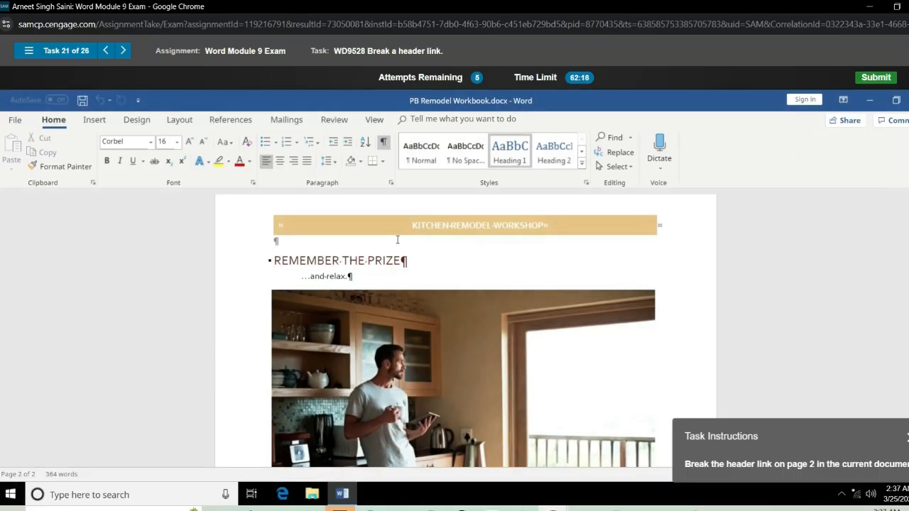
# - Break the link between the page 2 header with the "KITCHEN REMODEL WORKSHOP" banner and the previous section
pyautogui.doubleClick(614, 209)
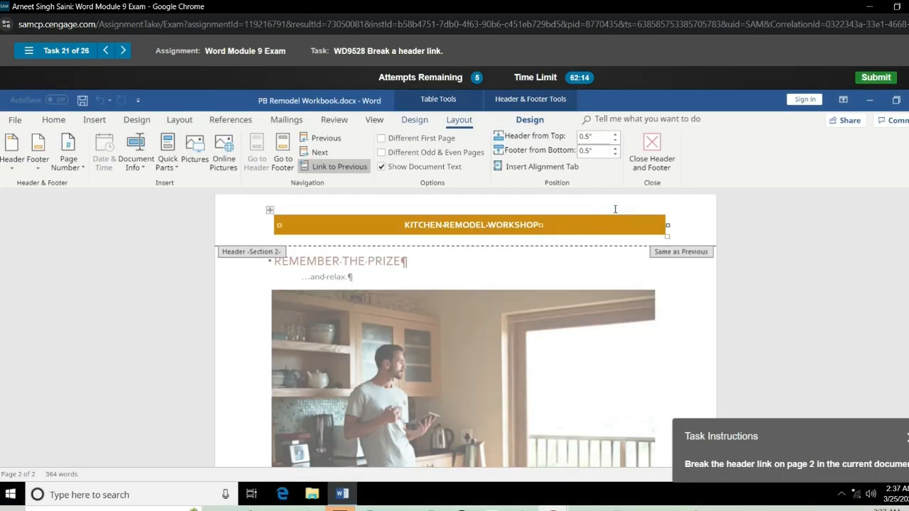
pyautogui.click(318, 169)
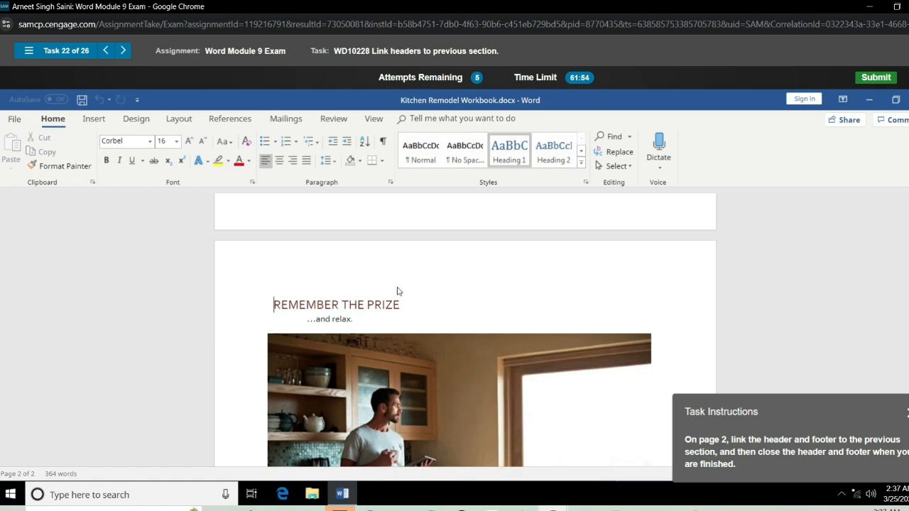
# - Link the page 2 header and footer to the previous section, replacing the existing ones, and close the header and footer
pyautogui.doubleClick(382, 269)
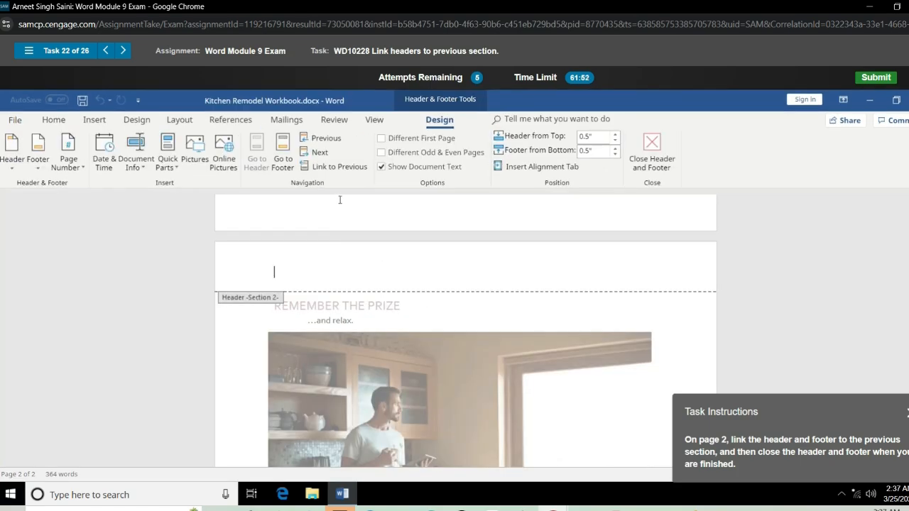
pyautogui.click(329, 171)
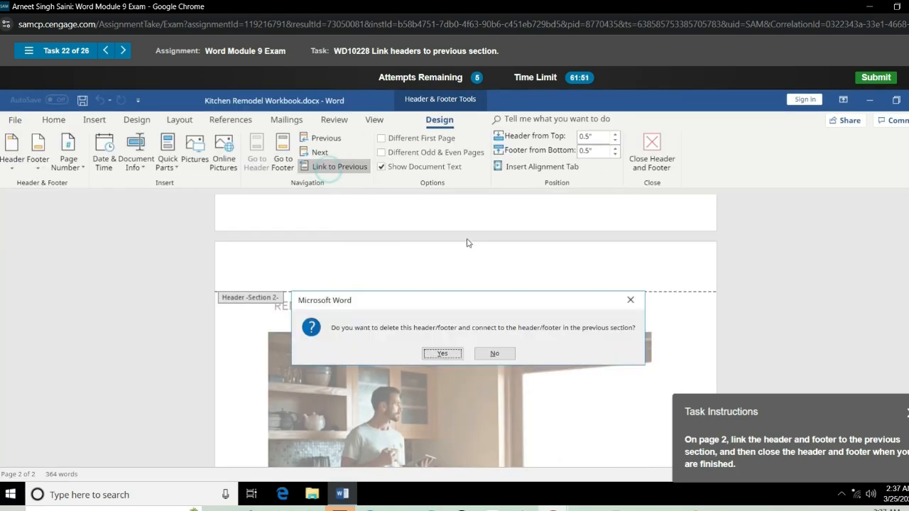
pyautogui.click(440, 352)
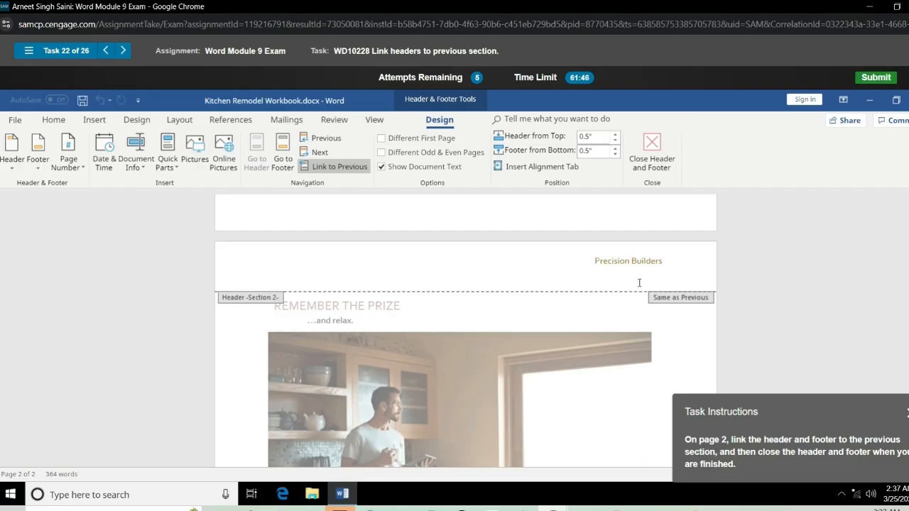
pyautogui.click(652, 153)
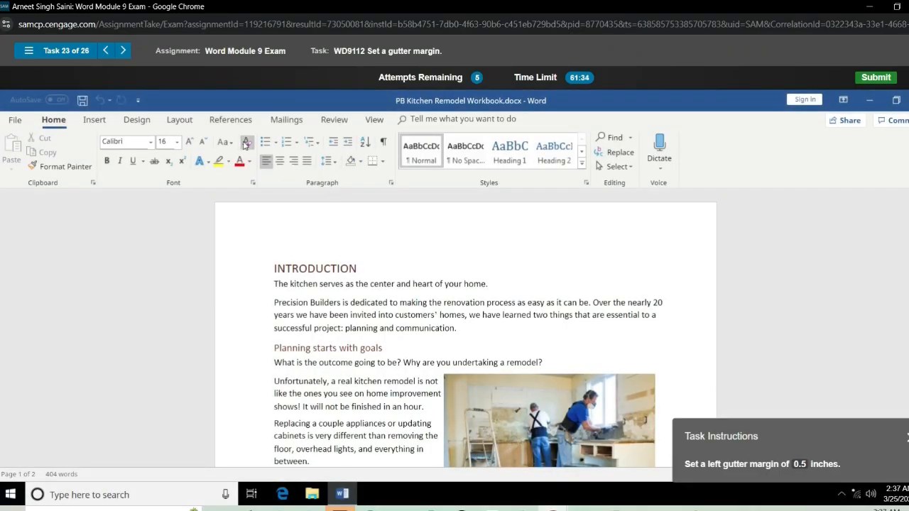
# - Set a 0.5-inch gutter margin with the gutter position at Left for the whole document
pyautogui.click(172, 125)
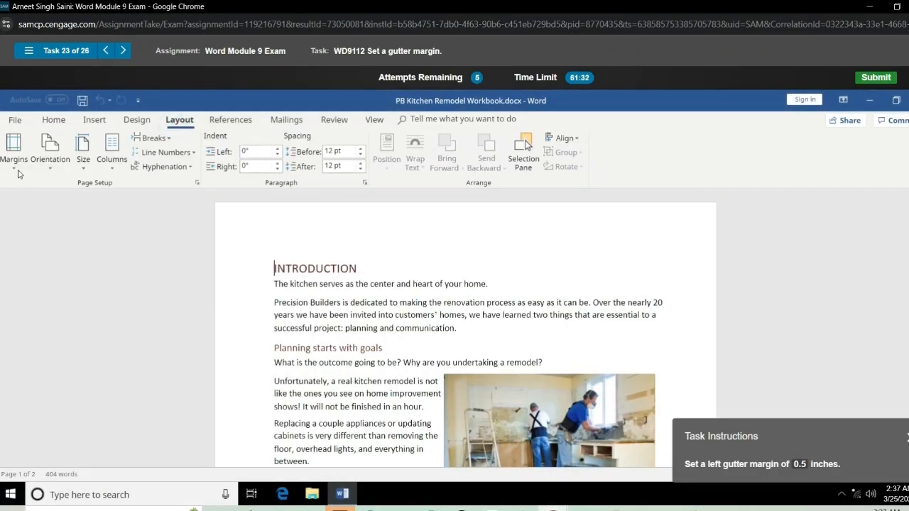
pyautogui.click(14, 149)
pyautogui.click(36, 430)
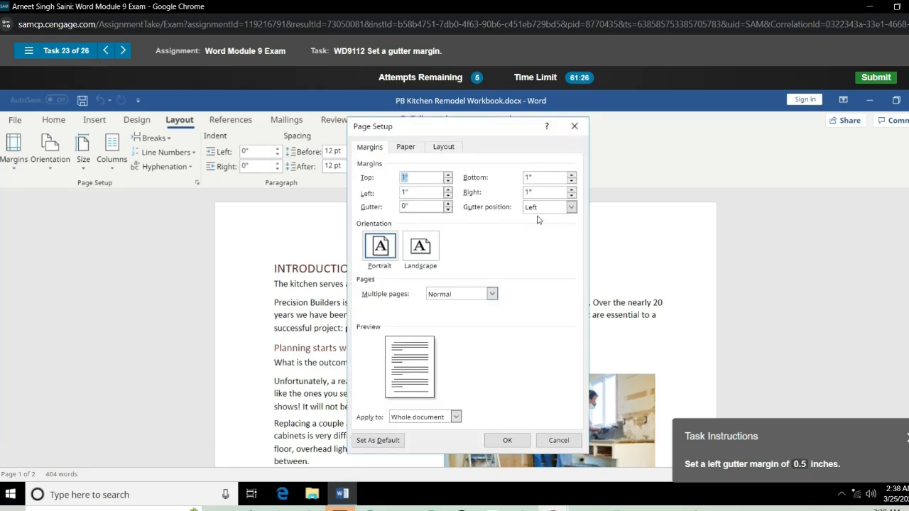
pyautogui.click(417, 205)
pyautogui.click(448, 204)
pyautogui.click(448, 203)
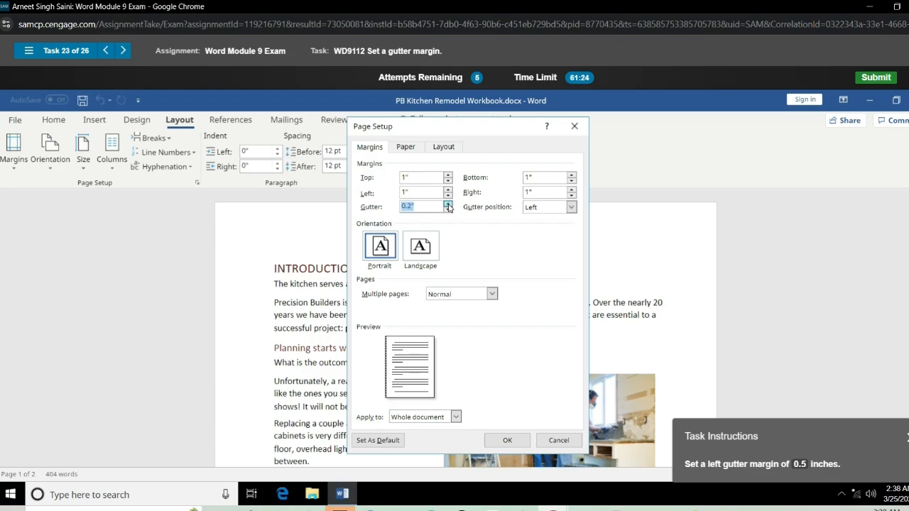
pyautogui.click(448, 203)
pyautogui.click(448, 203)
pyautogui.click(448, 203)
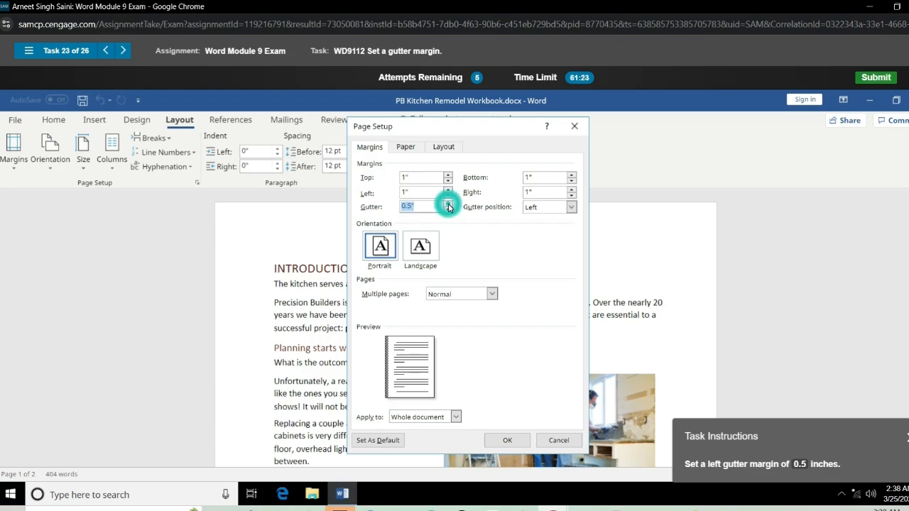
pyautogui.click(505, 442)
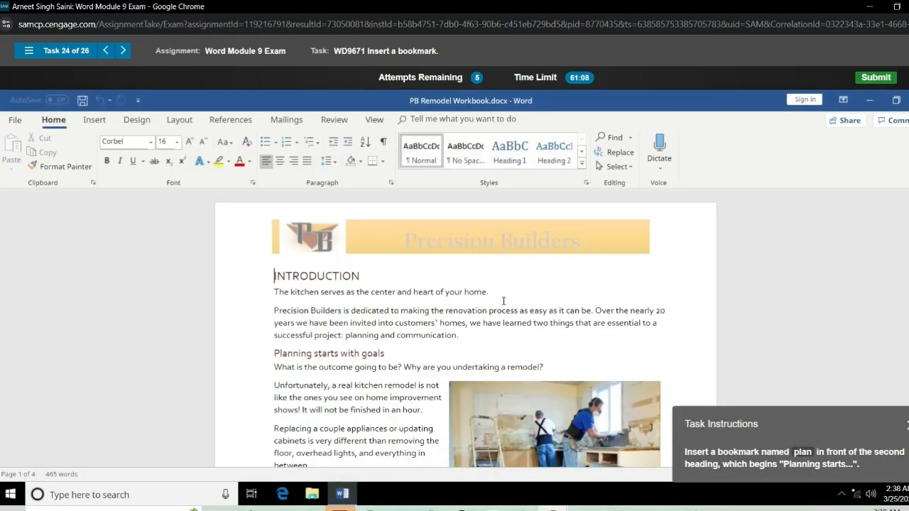
# - Try to insert a bookmark named "plan" at the end of the "Planning starts with goals" heading
pyautogui.click(402, 349)
pyautogui.click(230, 120)
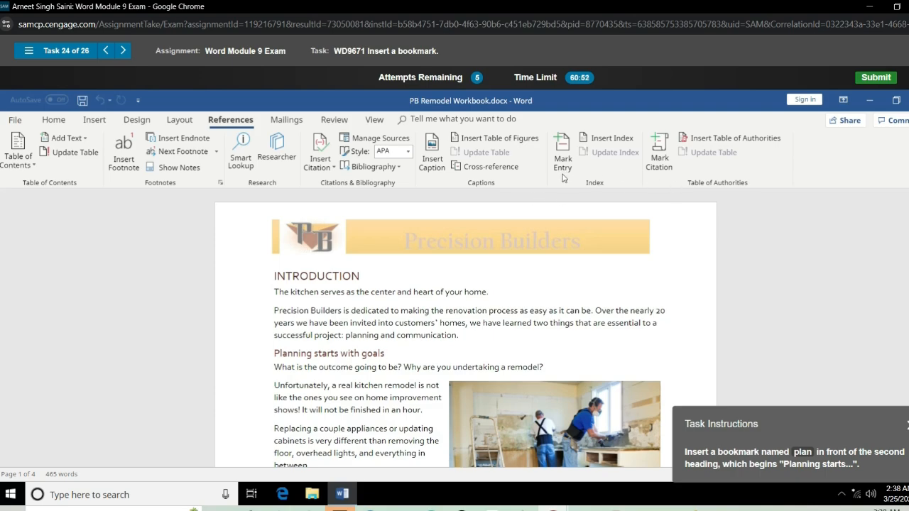
pyautogui.click(333, 172)
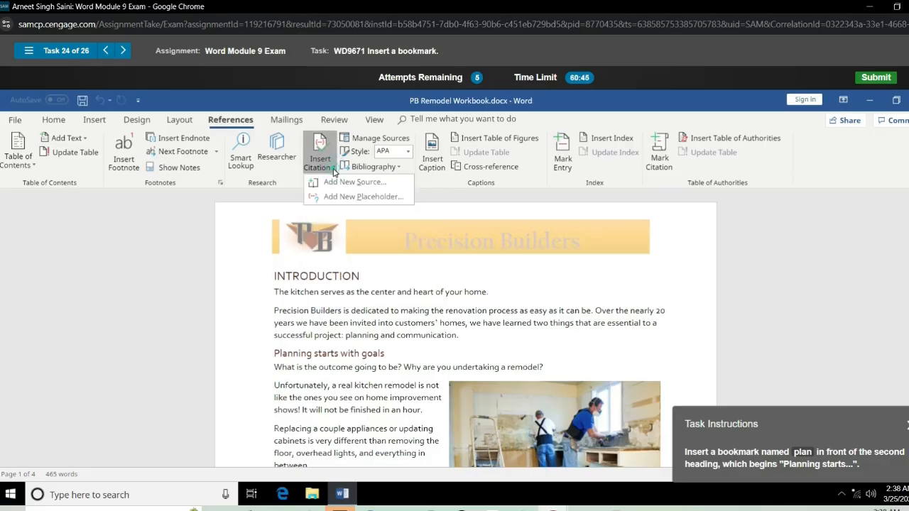
pyautogui.click(334, 172)
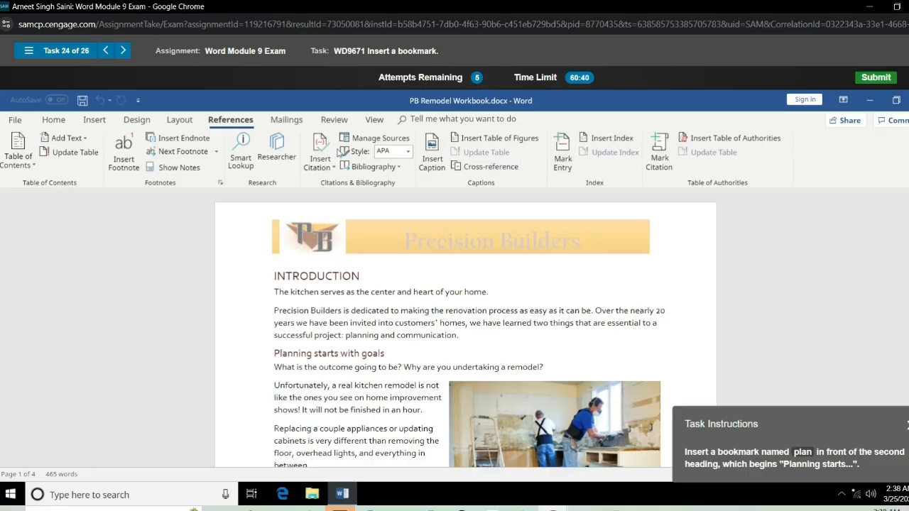
pyautogui.click(95, 120)
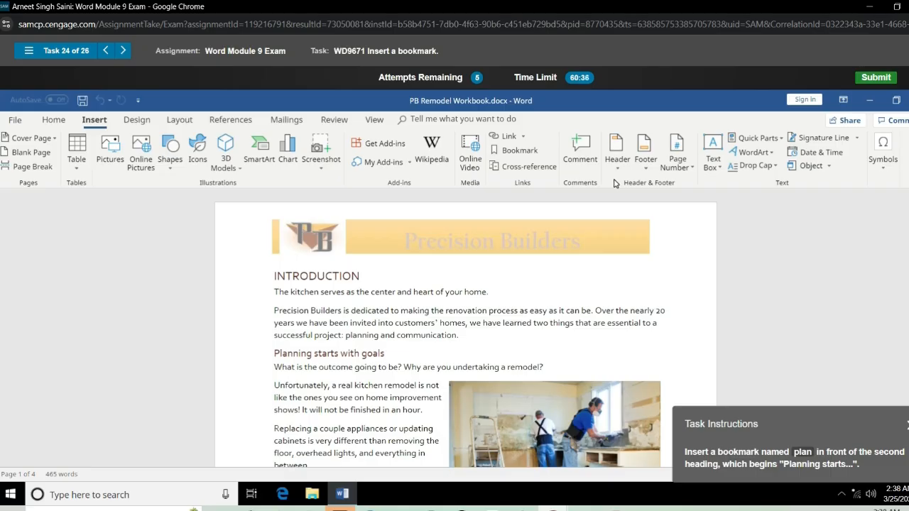
pyautogui.click(518, 152)
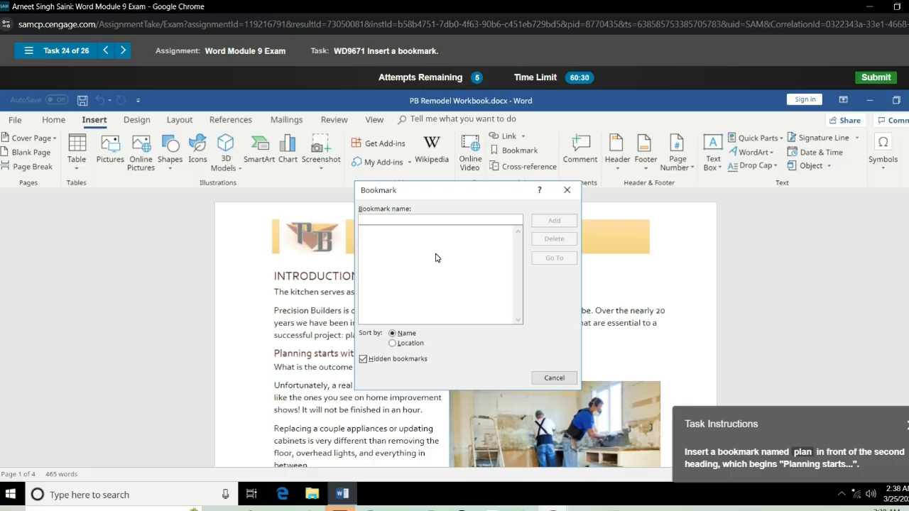
pyautogui.write('p')
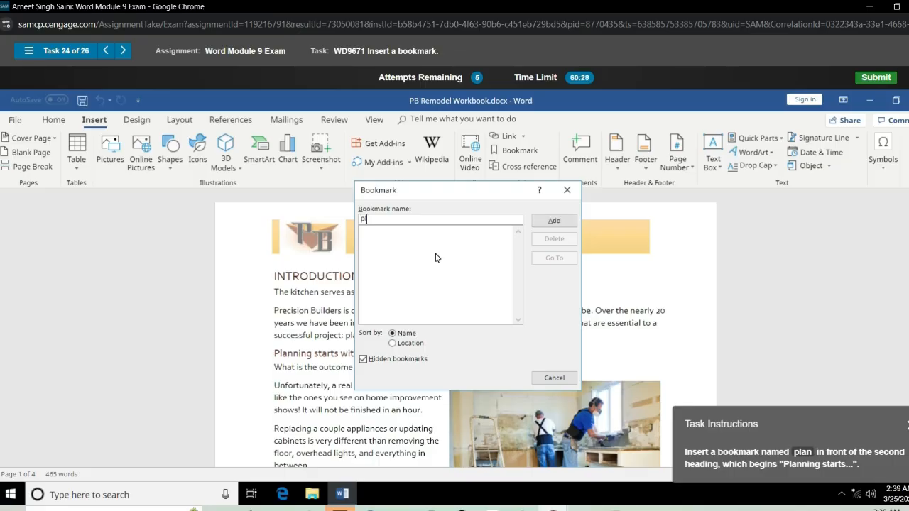
pyautogui.write('lan')
pyautogui.click(554, 222)
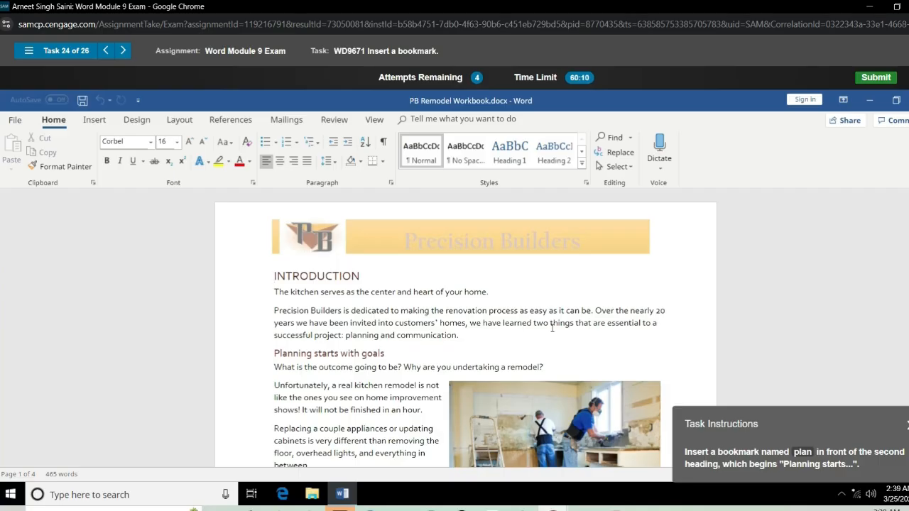
pyautogui.click(397, 352)
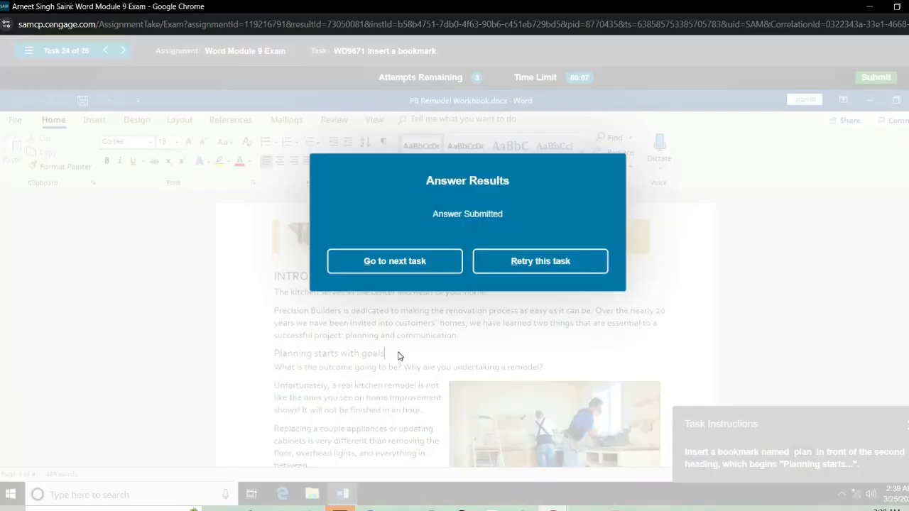
pyautogui.click(508, 268)
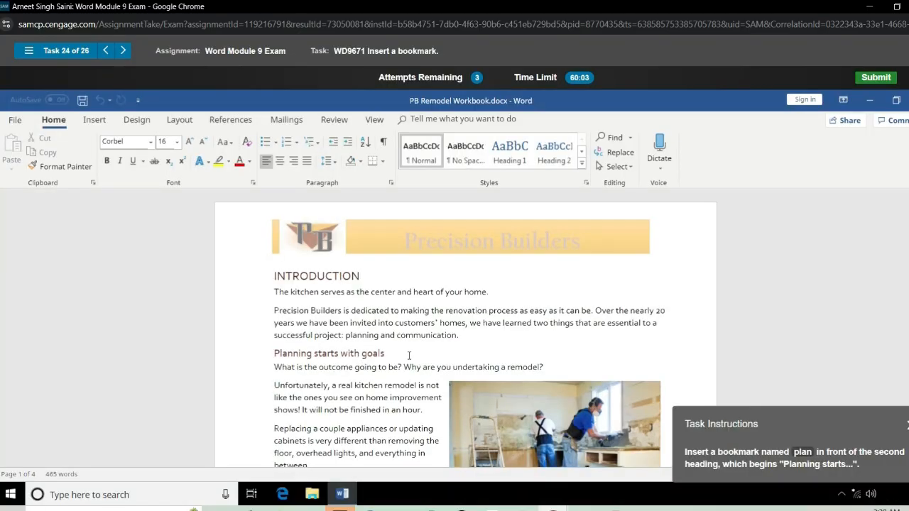
pyautogui.click(409, 355)
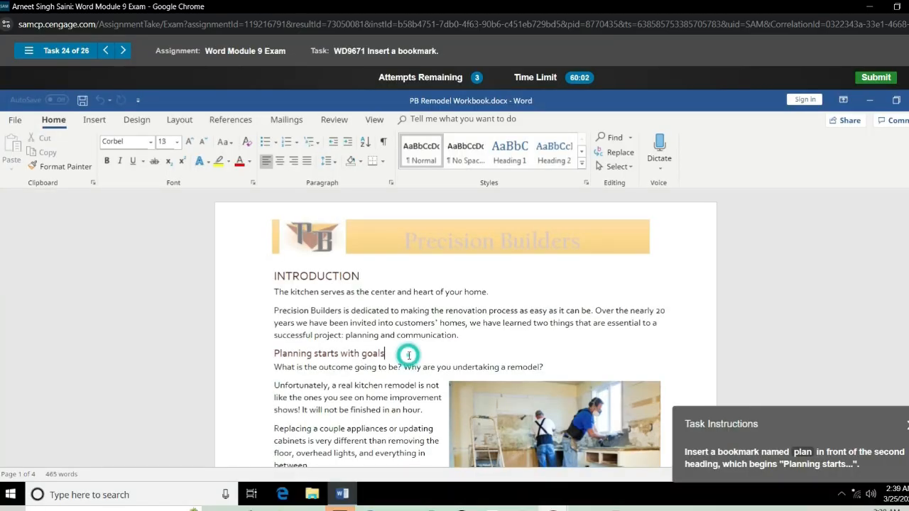
pyautogui.click(95, 121)
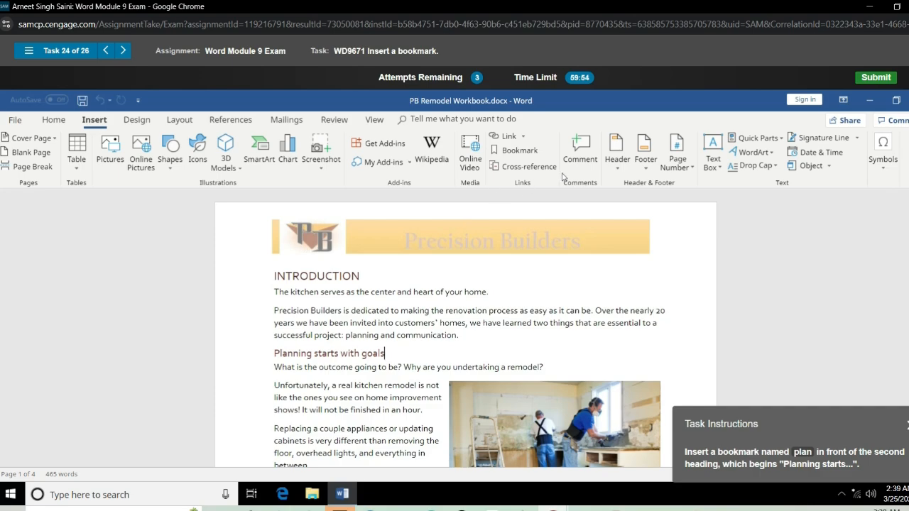
pyautogui.click(532, 159)
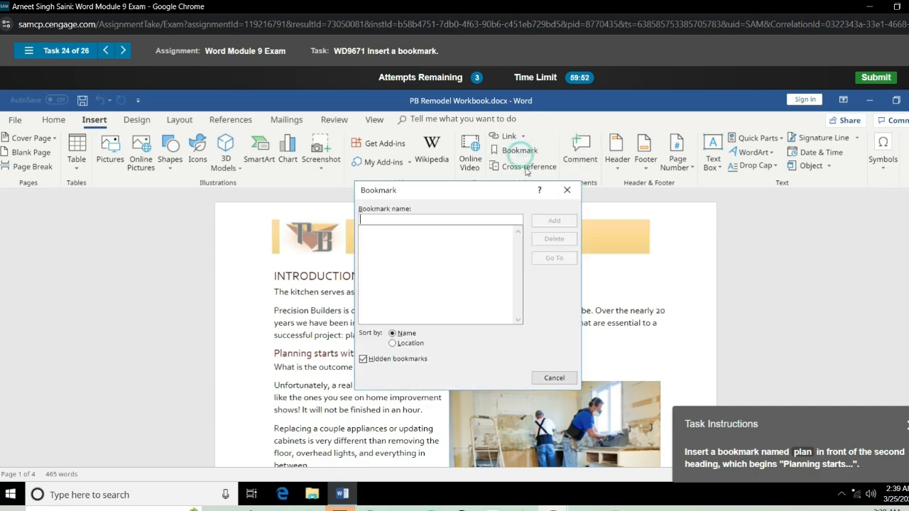
pyautogui.click(458, 220)
pyautogui.write('plan')
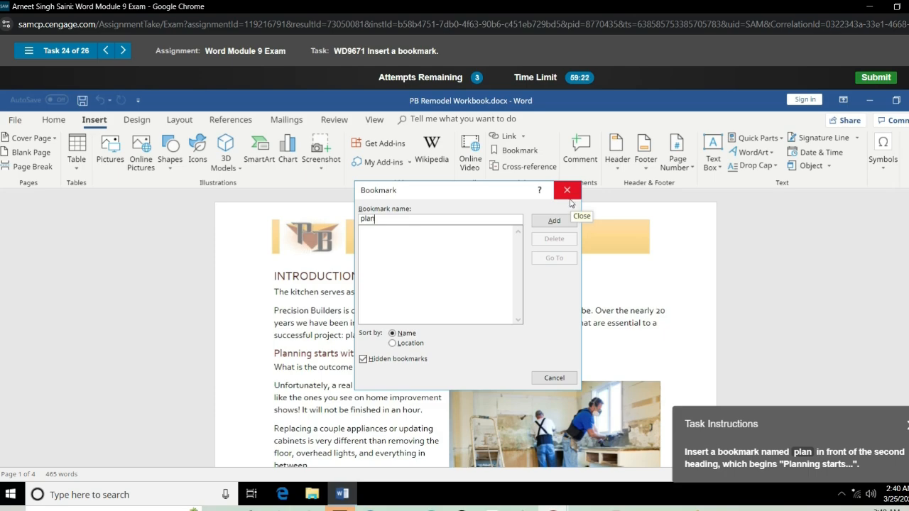
pyautogui.click(554, 378)
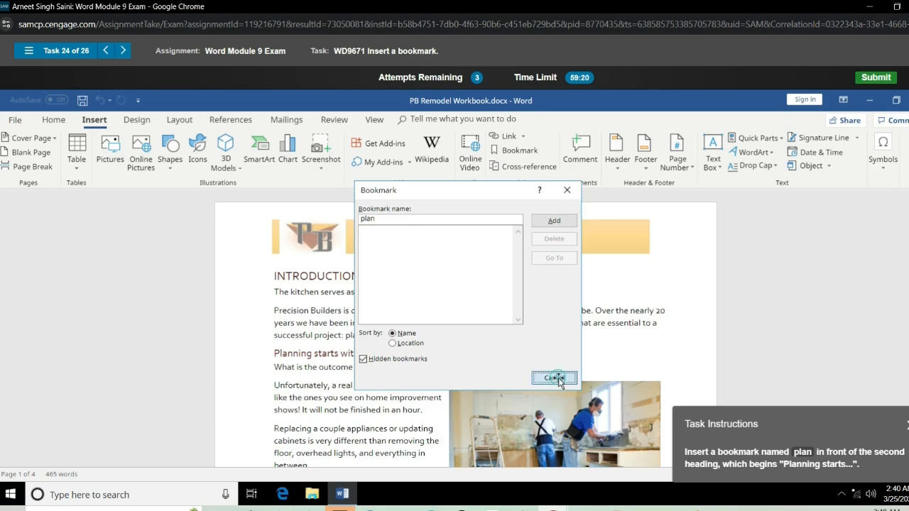
# - Insert a bookmark named "plan" in front of the "Planning starts with goals" heading
pyautogui.click(270, 353)
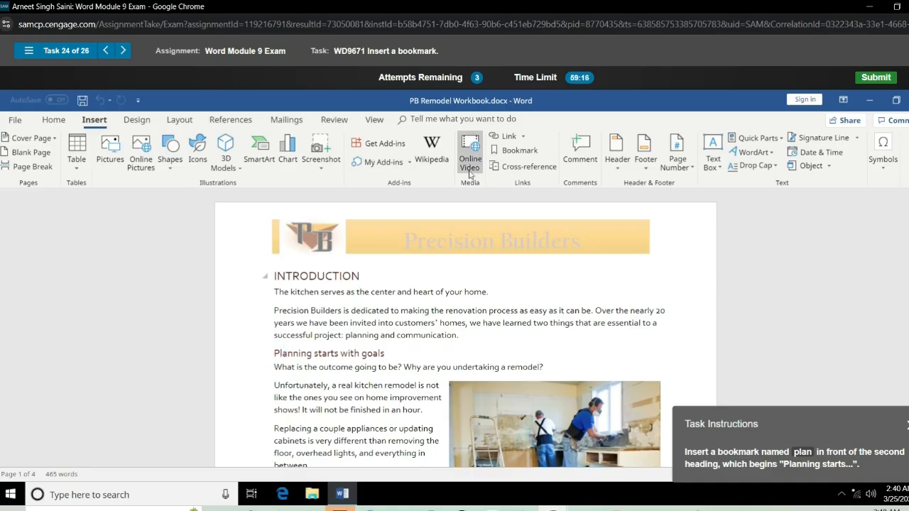
pyautogui.click(528, 158)
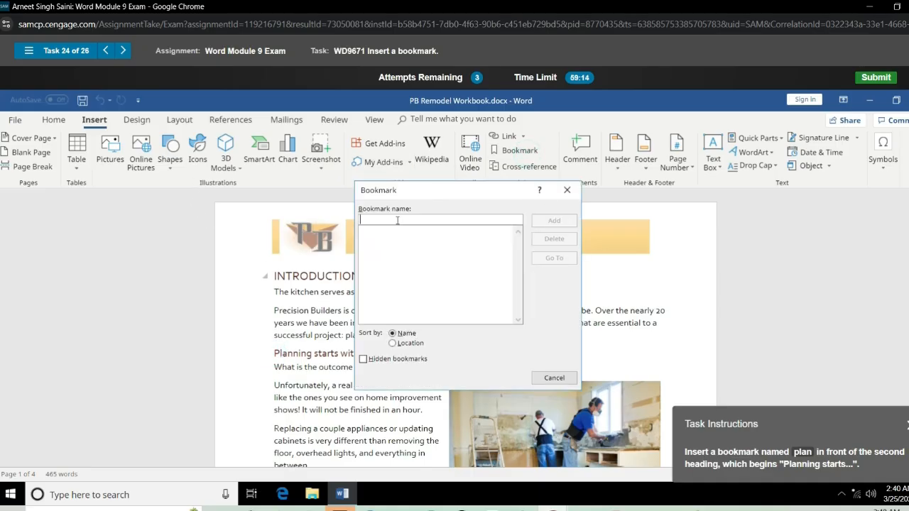
pyautogui.write('plan')
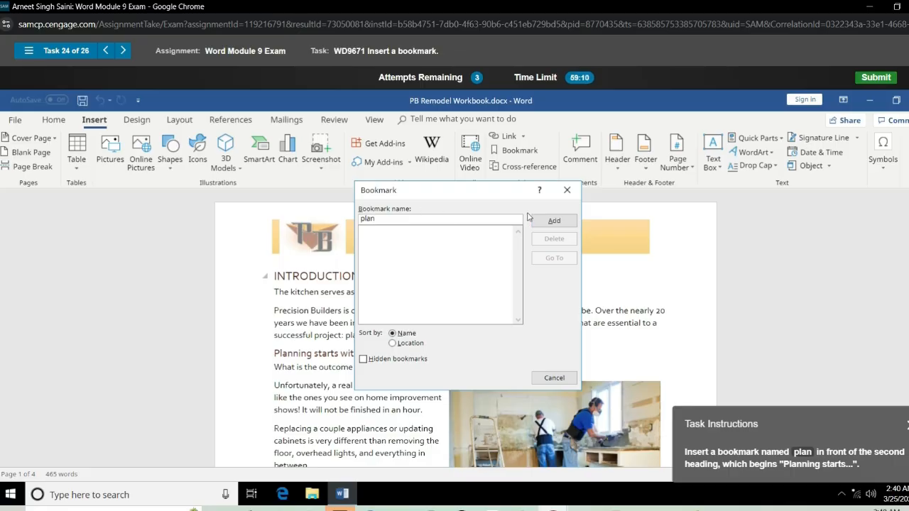
pyautogui.click(555, 221)
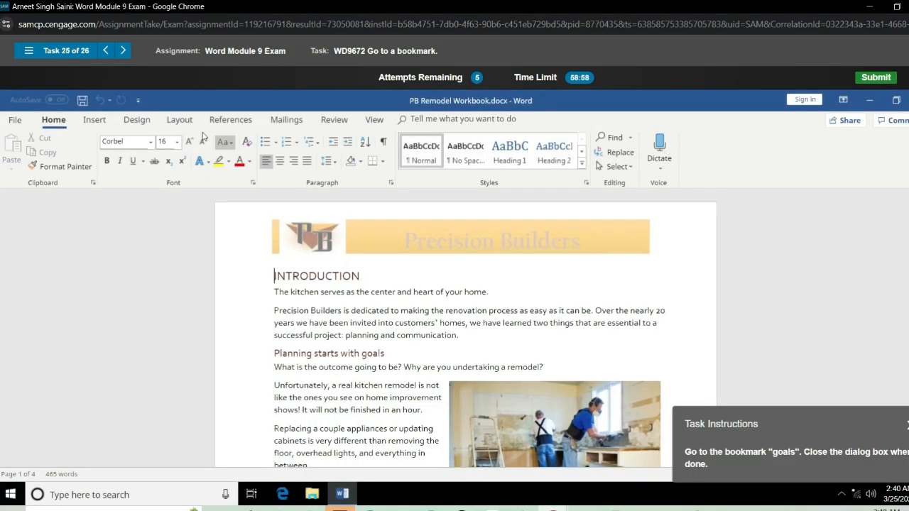
# - Go to the existing bookmark "goals" and close the Bookmark dialog
pyautogui.click(179, 122)
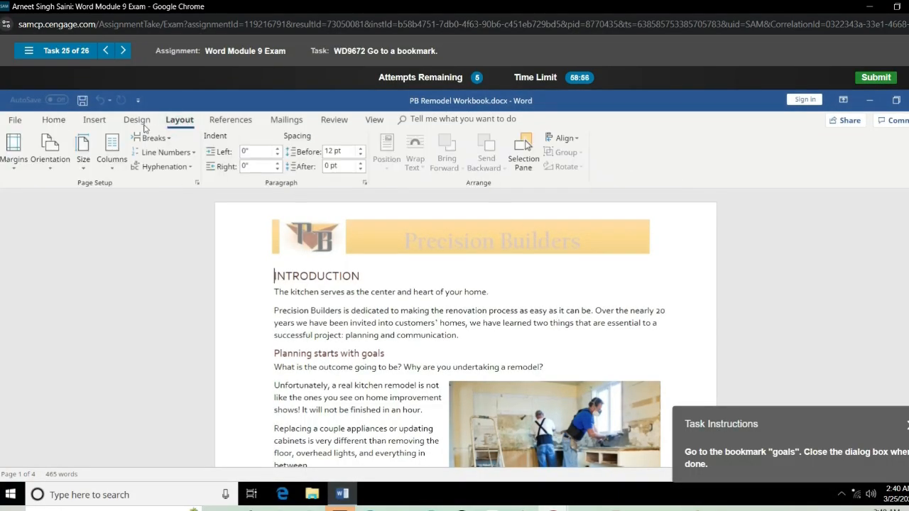
pyautogui.click(94, 119)
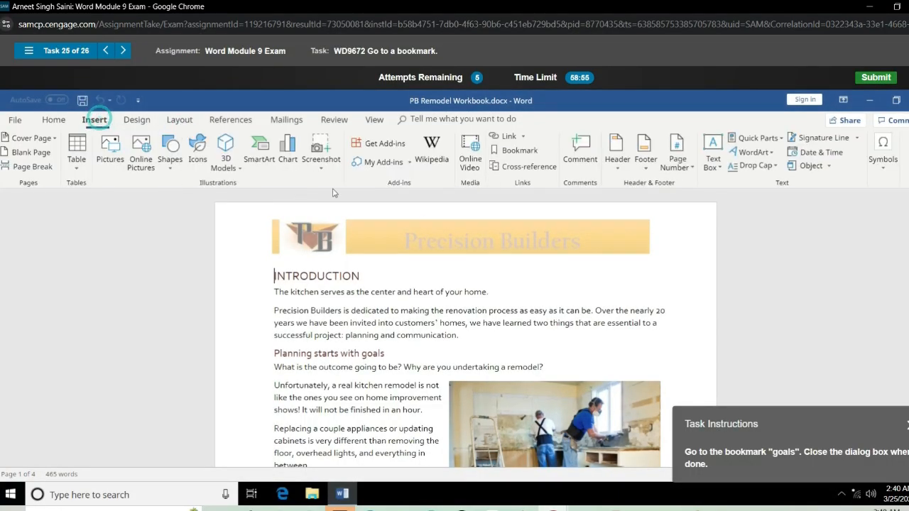
pyautogui.click(516, 154)
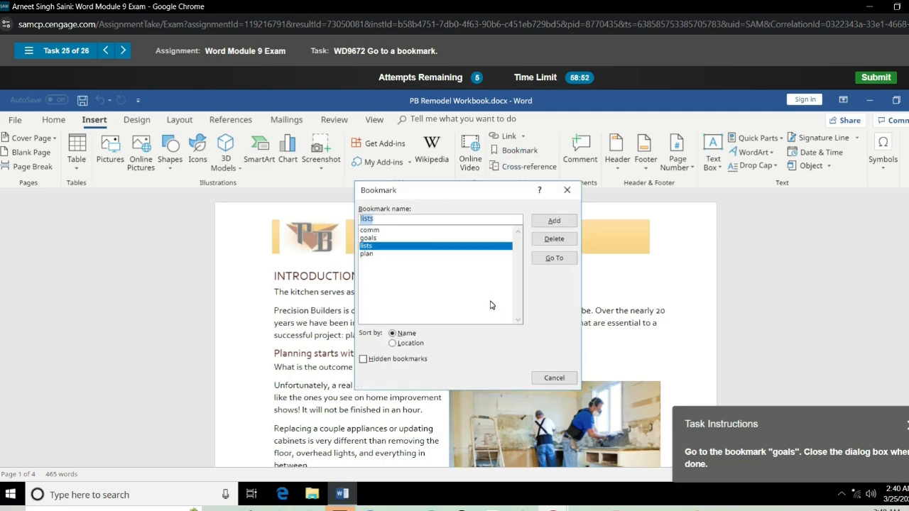
pyautogui.click(382, 239)
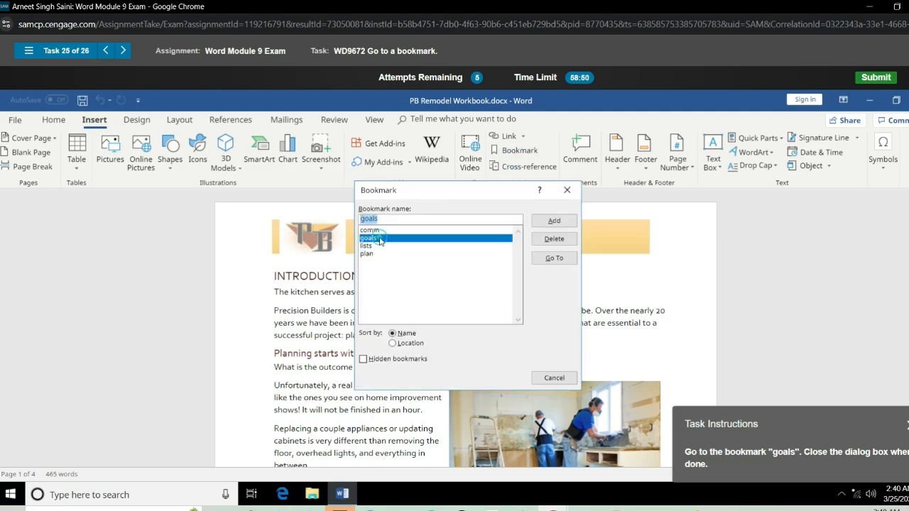
pyautogui.click(554, 260)
pyautogui.click(568, 378)
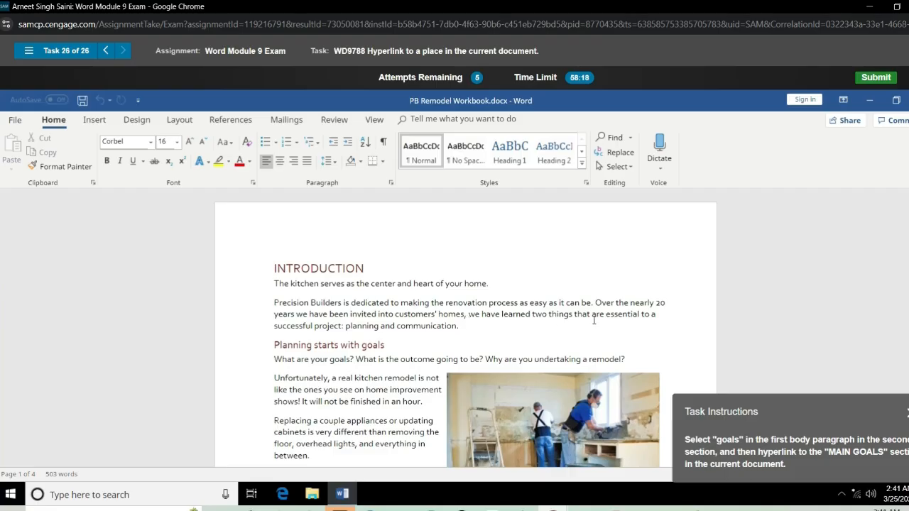
# - Hyperlink the word "goals" in the first paragraph under "Planning starts with goals" to the "MAIN GOALS" heading in this document
pyautogui.scroll(-1, 266, 345)
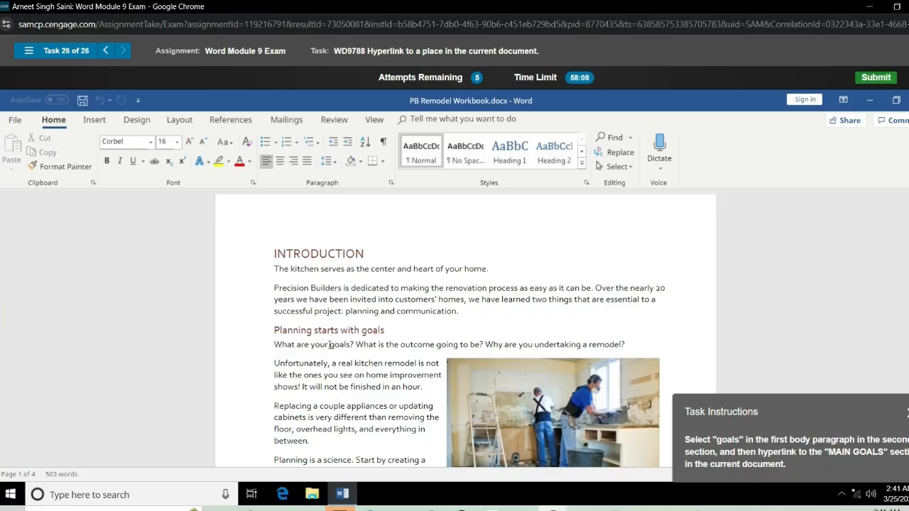
pyautogui.moveTo(328, 345); pyautogui.dragTo(350, 345)
pyautogui.click(330, 344)
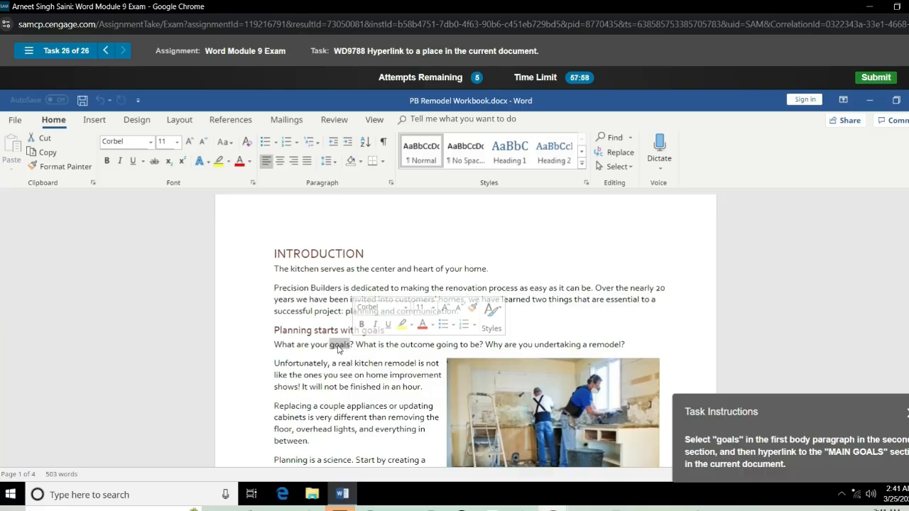
pyautogui.rightClick(339, 349)
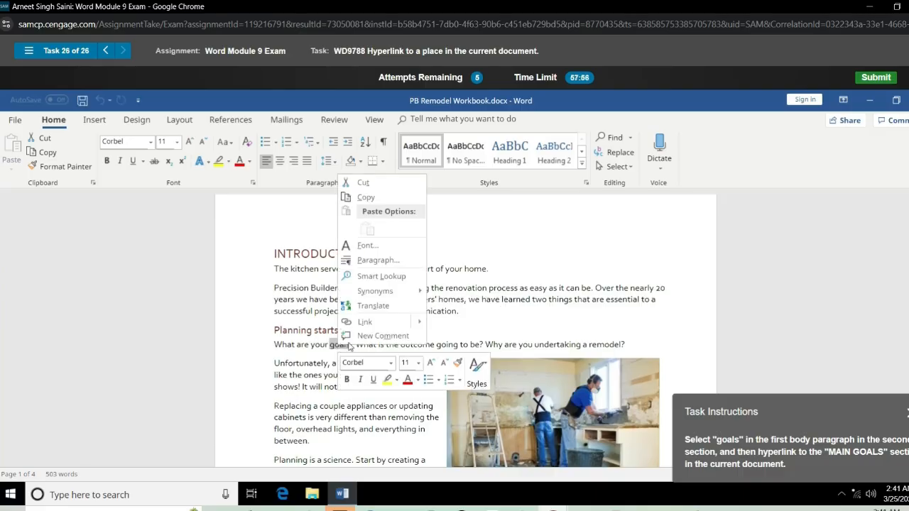
pyautogui.moveTo(419, 325)
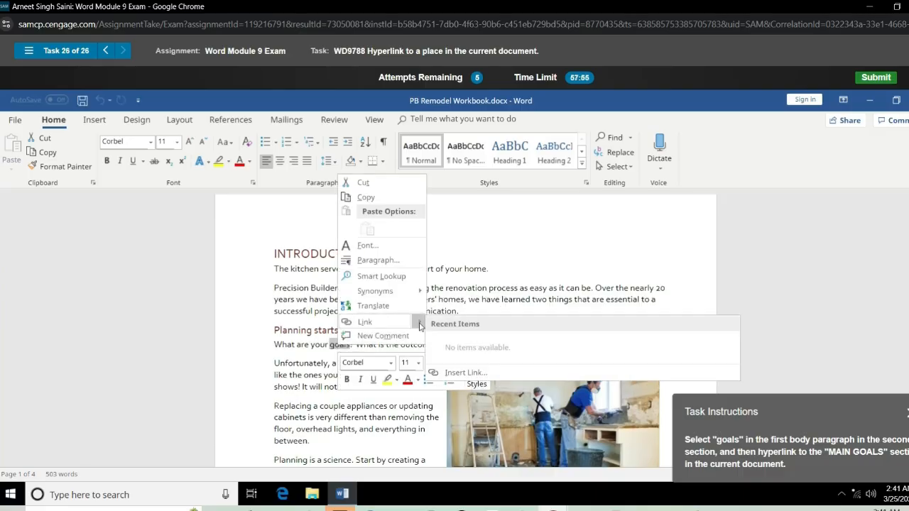
pyautogui.click(477, 368)
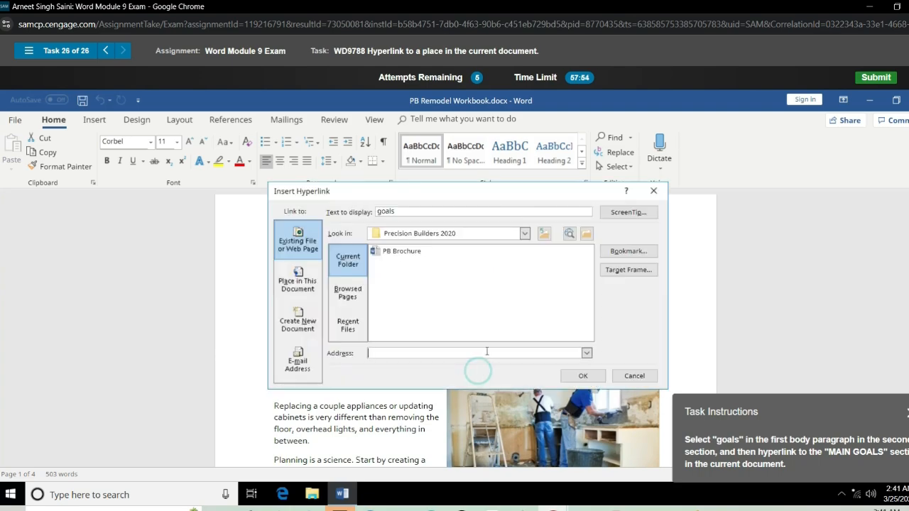
pyautogui.click(301, 281)
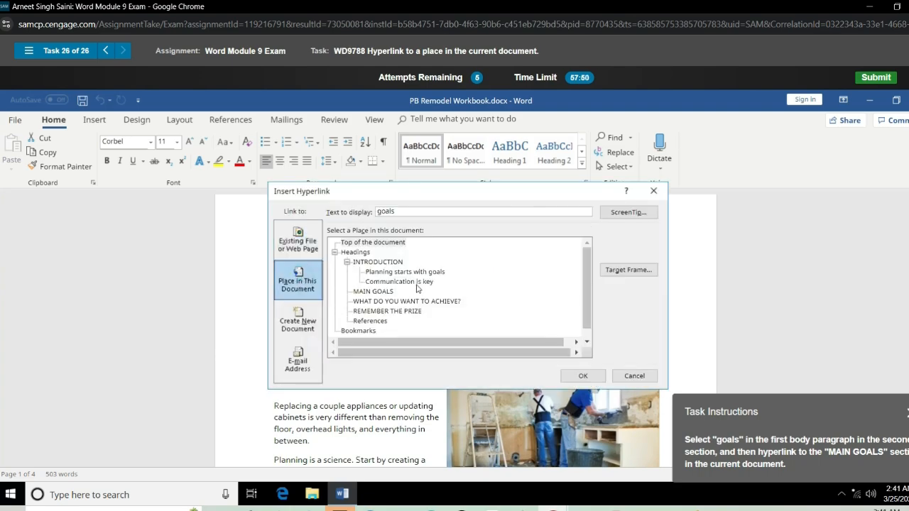
pyautogui.click(375, 291)
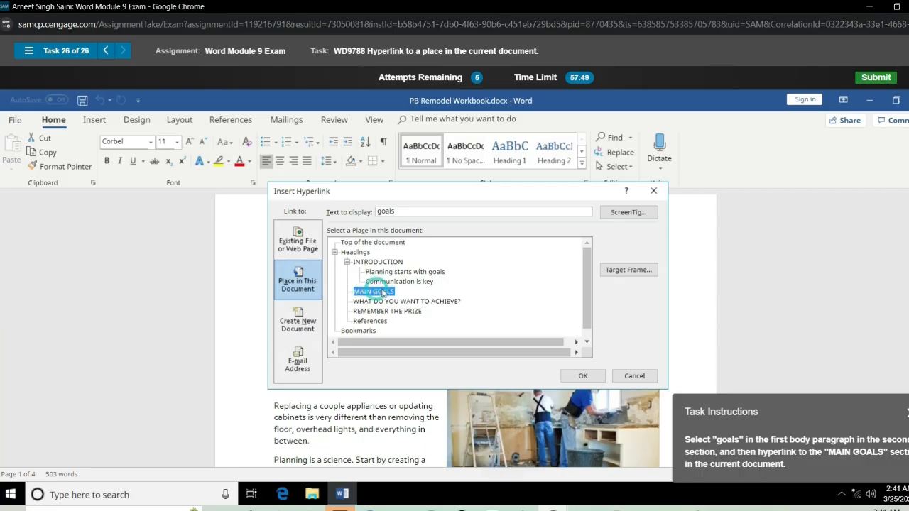
pyautogui.click(584, 377)
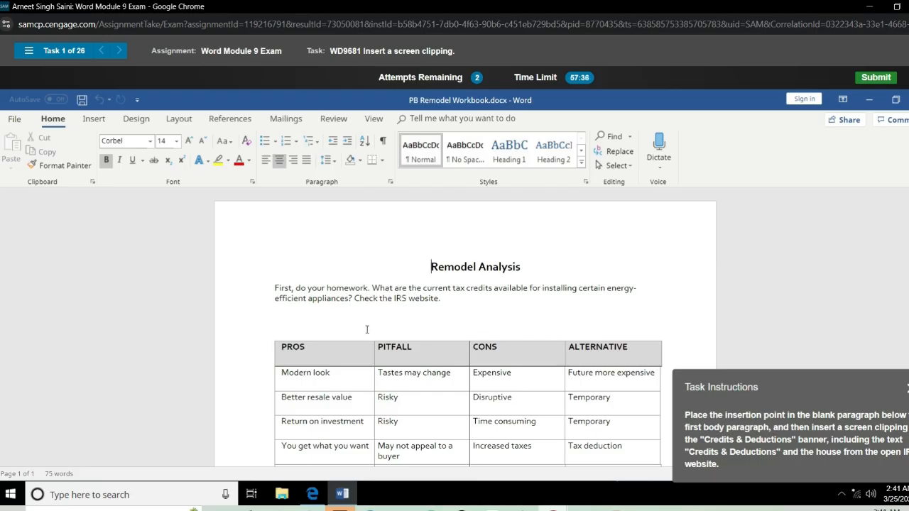
# - Insert a screen clipping of the IRS page's "Credits & Deductions" banner, including the house, in the blank paragraph below the first body paragraph
pyautogui.click(289, 312)
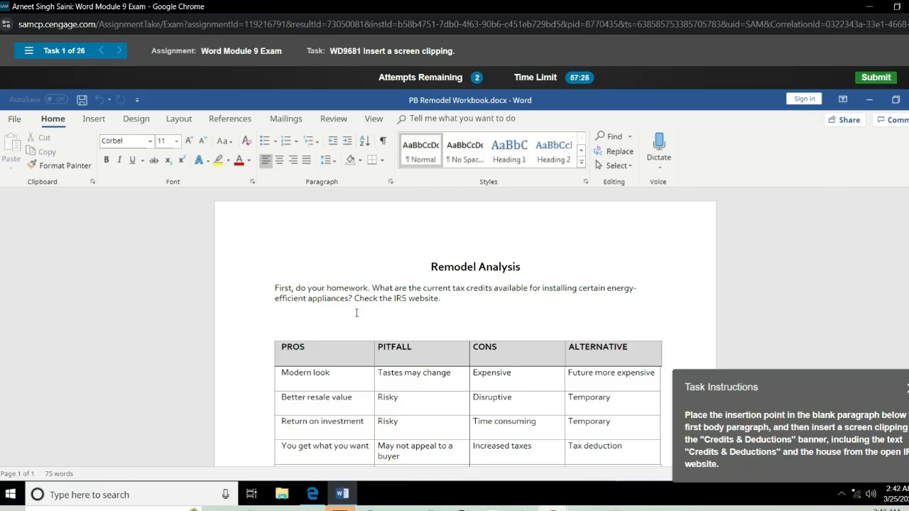
pyautogui.click(93, 119)
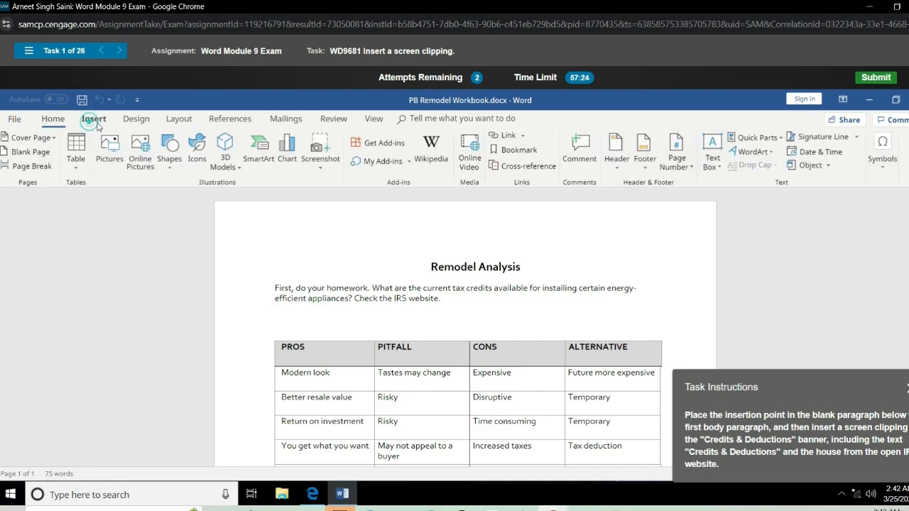
pyautogui.click(329, 151)
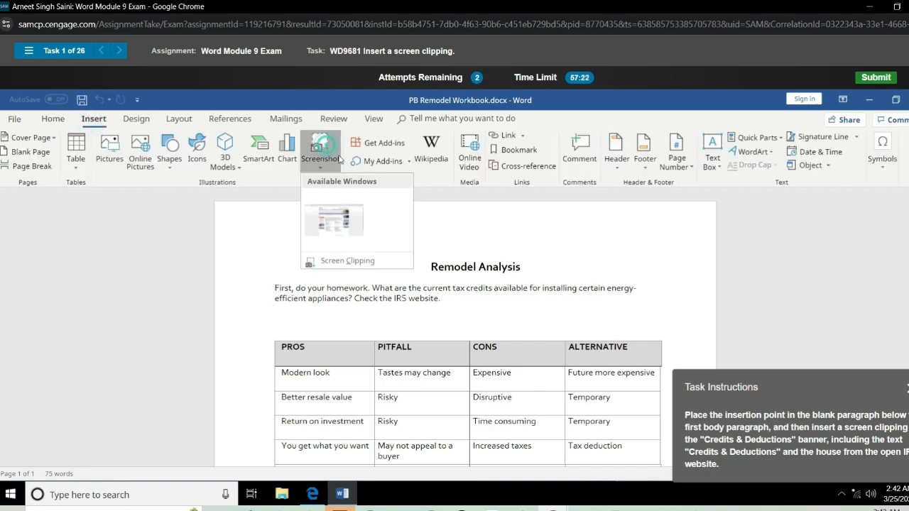
pyautogui.click(332, 261)
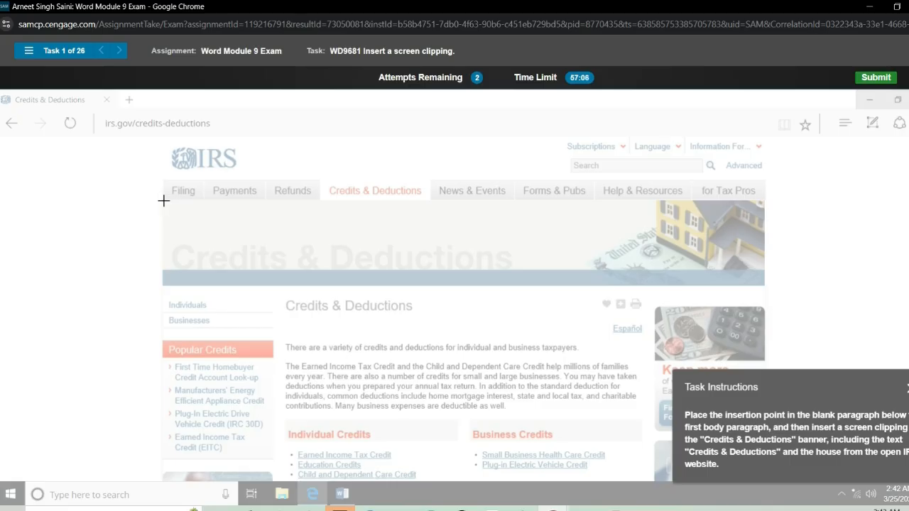
pyautogui.moveTo(162, 200); pyautogui.dragTo(764, 271)
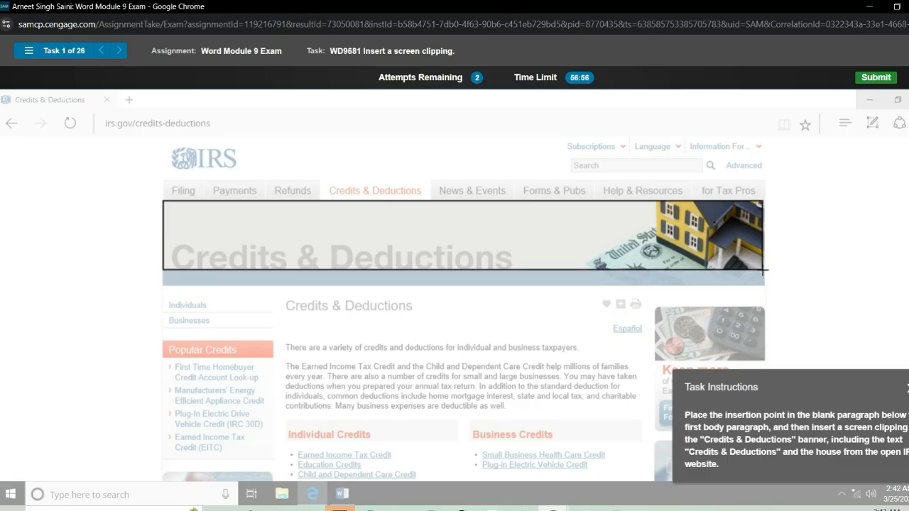
pyautogui.moveTo(762, 269); pyautogui.dragTo(764, 270)
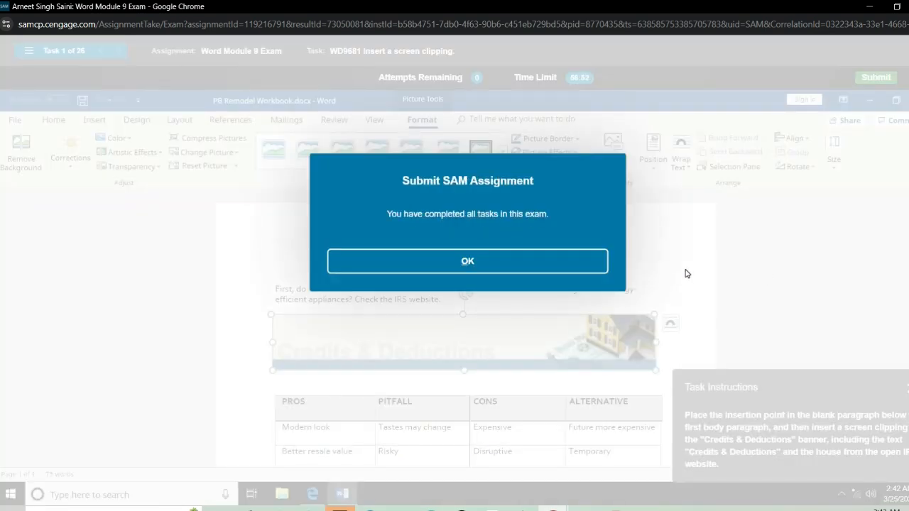
# - Acknowledge the exam's completion, open the full report in a maximized window, and examine the assignment date and score
pyautogui.click(465, 262)
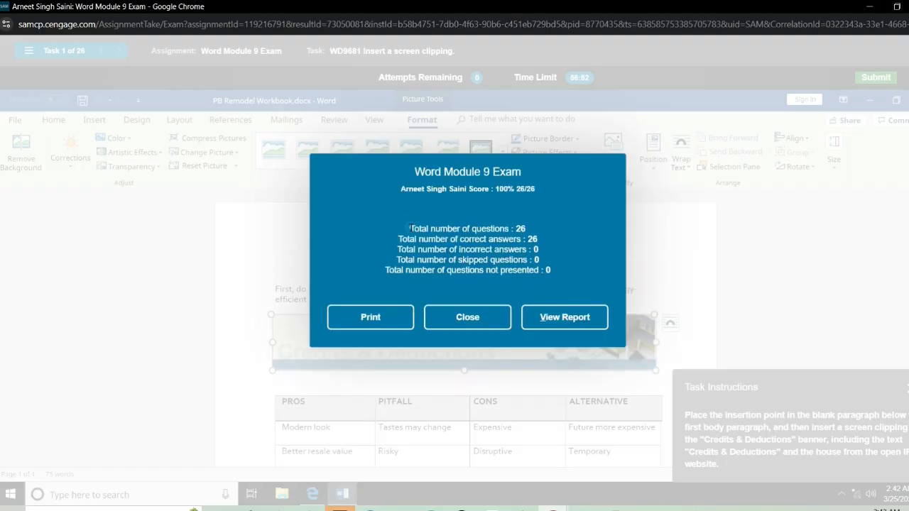
pyautogui.moveTo(410, 228)
pyautogui.mouseDown()
pyautogui.moveTo(531, 226)
pyautogui.moveTo(534, 239)
pyautogui.moveTo(398, 239)
pyautogui.mouseUp()
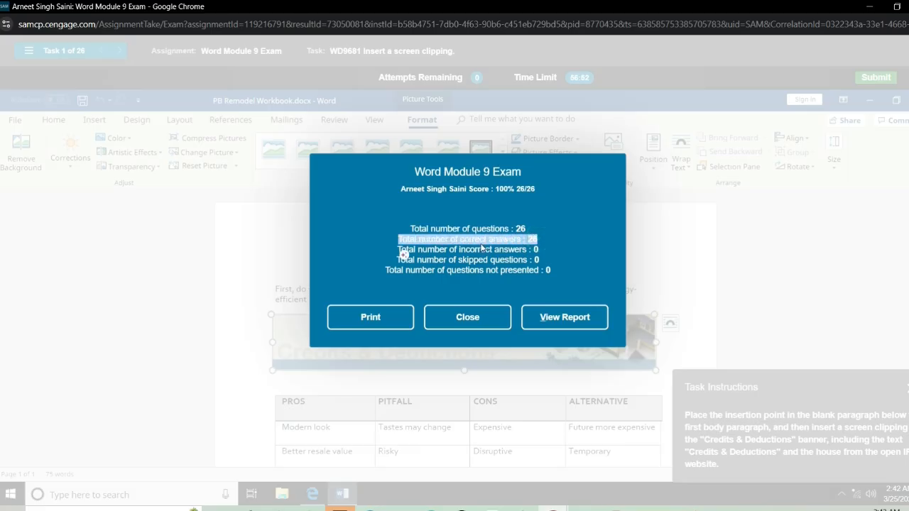
pyautogui.click(401, 254)
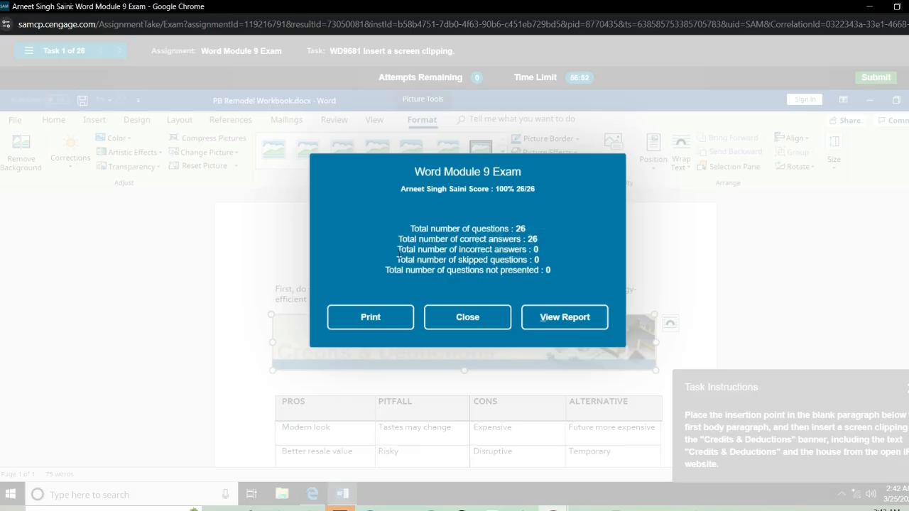
pyautogui.click(565, 318)
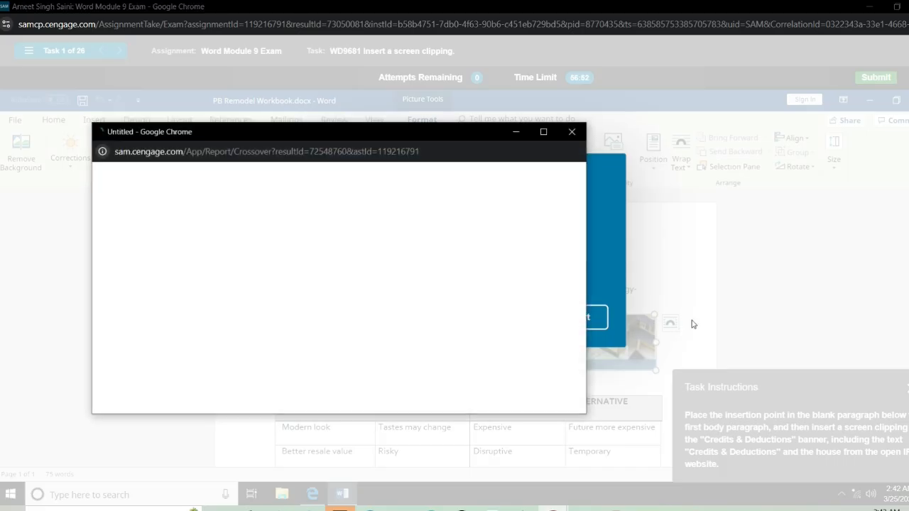
pyautogui.click(544, 133)
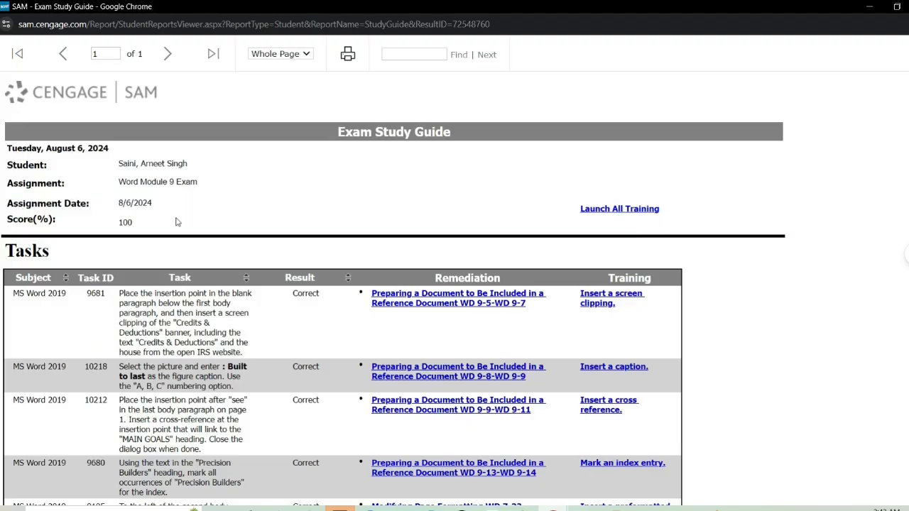
pyautogui.doubleClick(157, 204)
pyautogui.click(119, 208)
pyautogui.click(138, 225)
pyautogui.click(80, 231)
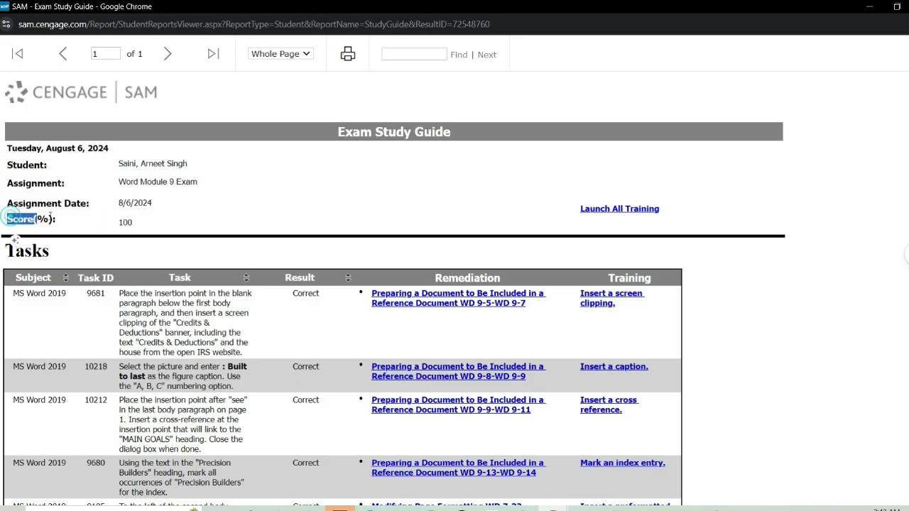